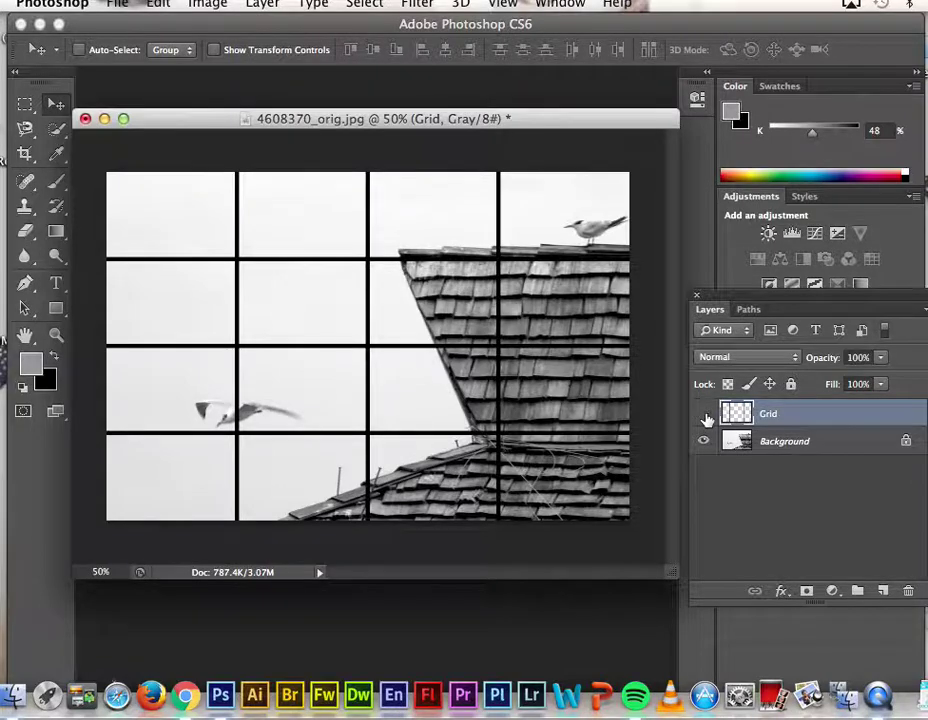
click(704, 414)
Step: Check the grid overlay by hiding and showing it, then make Background the active layer
click(855, 453)
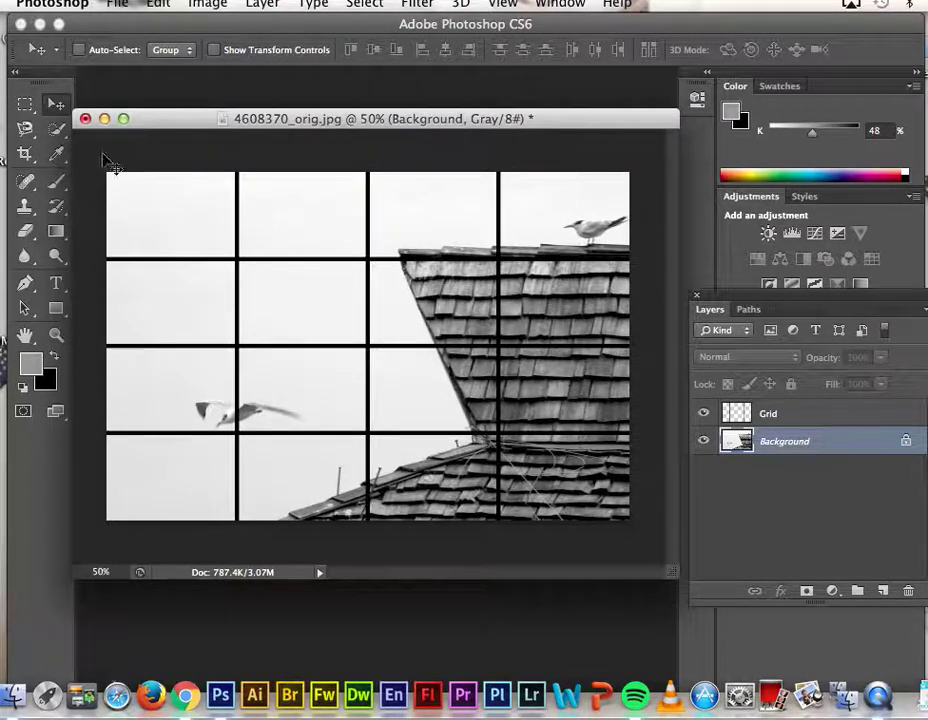
click(25, 106)
Step: Copy the third-row right-hand grid cell of the Background onto a new Layer 1
drag(25, 106, 64, 95)
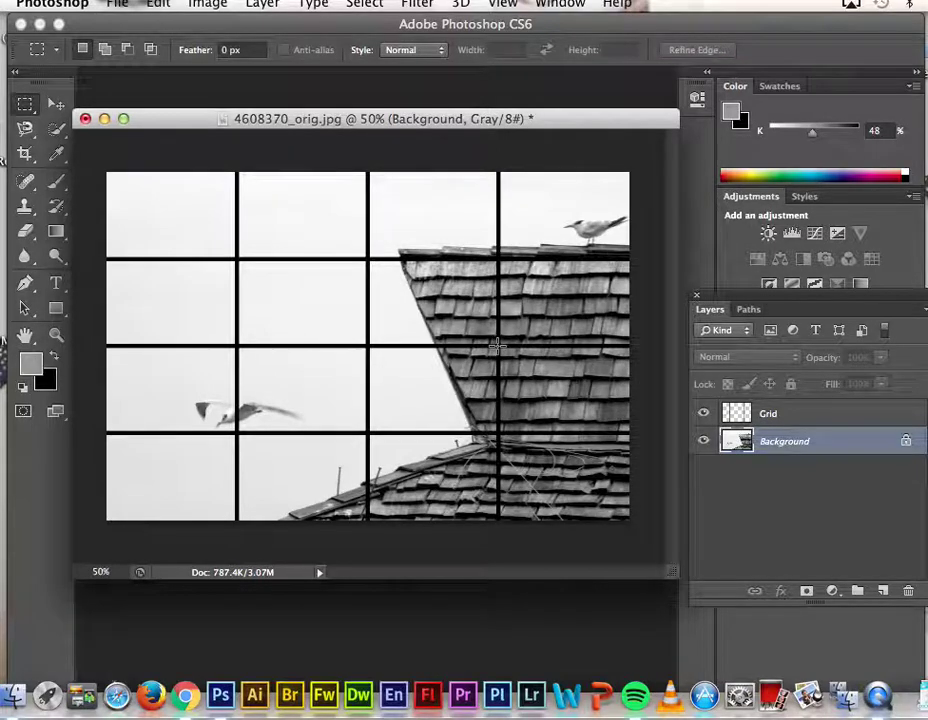
drag(497, 345, 649, 441)
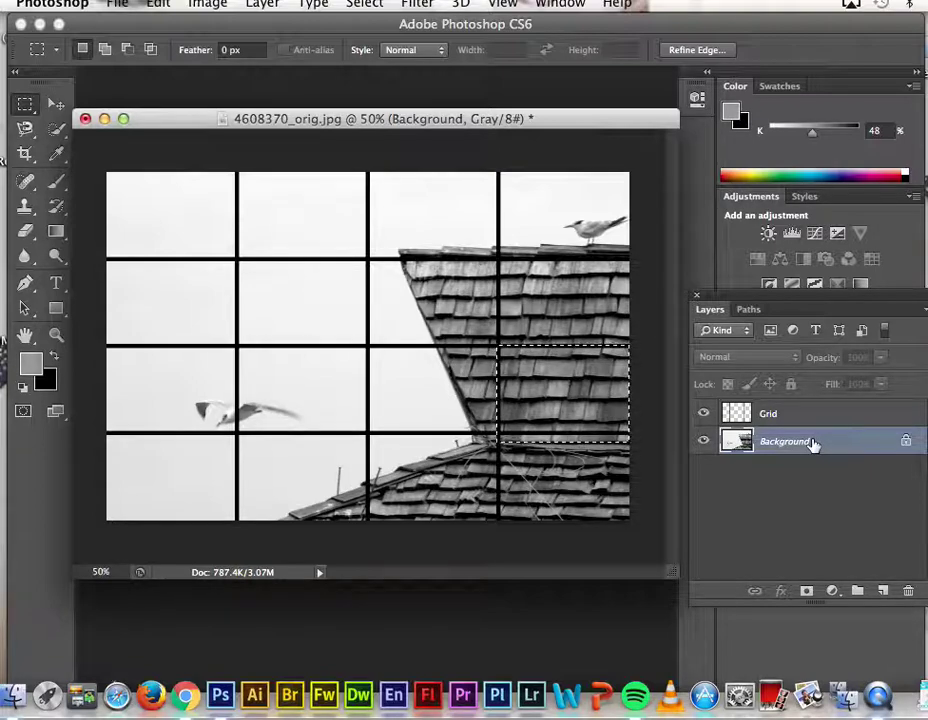
key(ctrl+j)
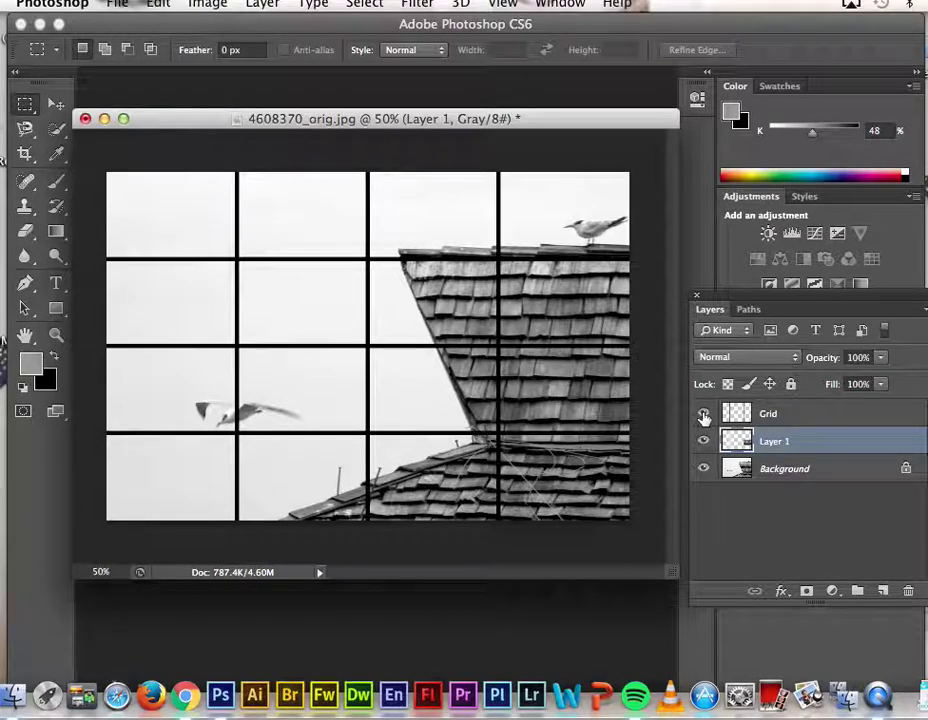
Step: Toggle layer visibility to check Layer 1, leaving the Background photo hidden
click(703, 414)
click(704, 470)
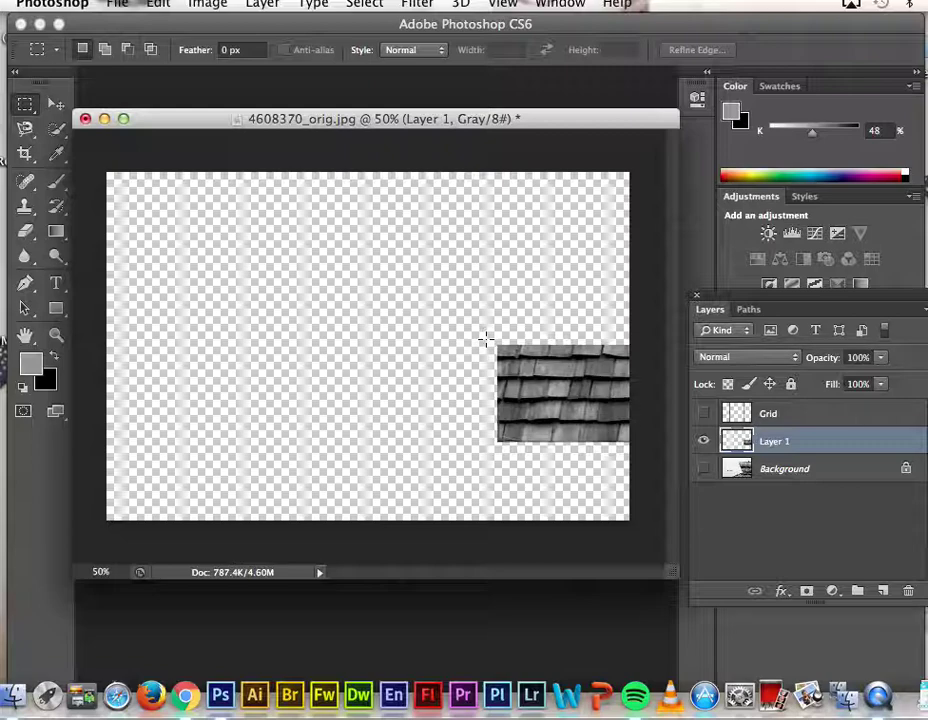
click(703, 413)
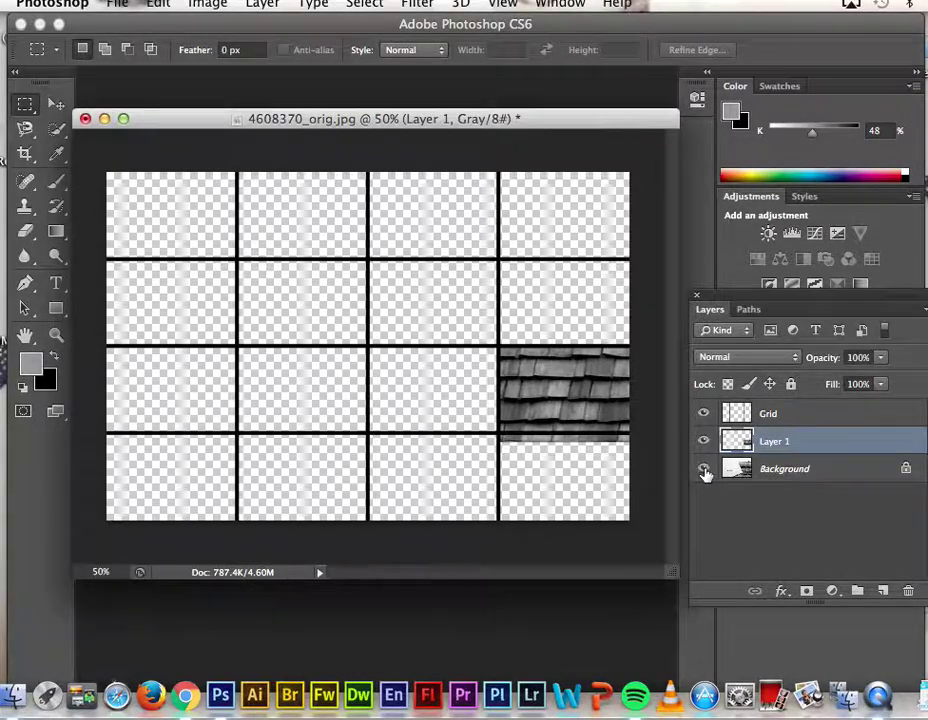
click(704, 469)
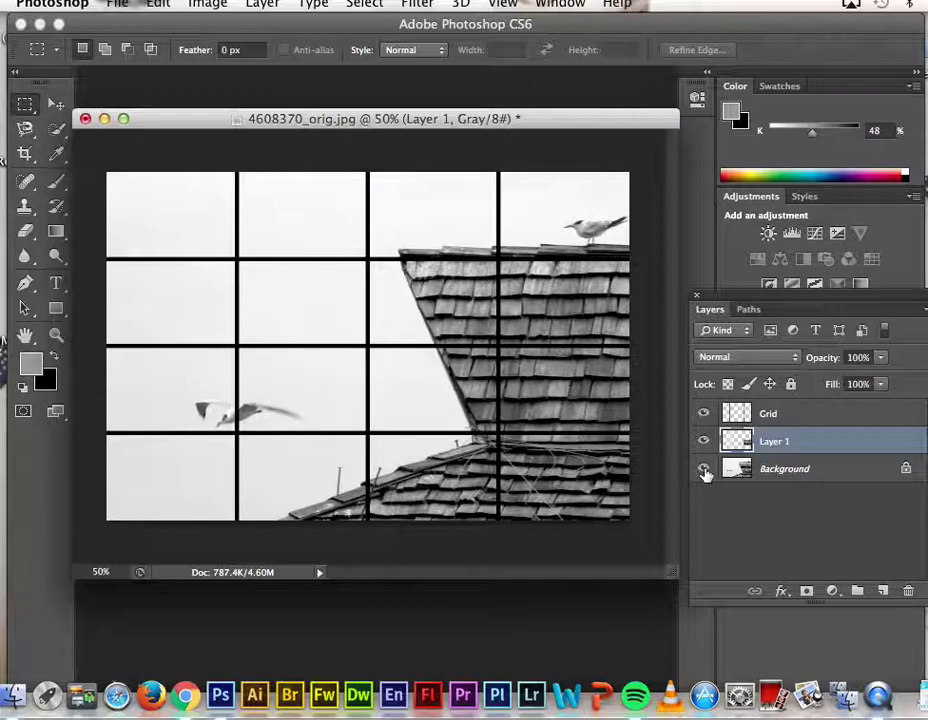
click(704, 413)
click(703, 414)
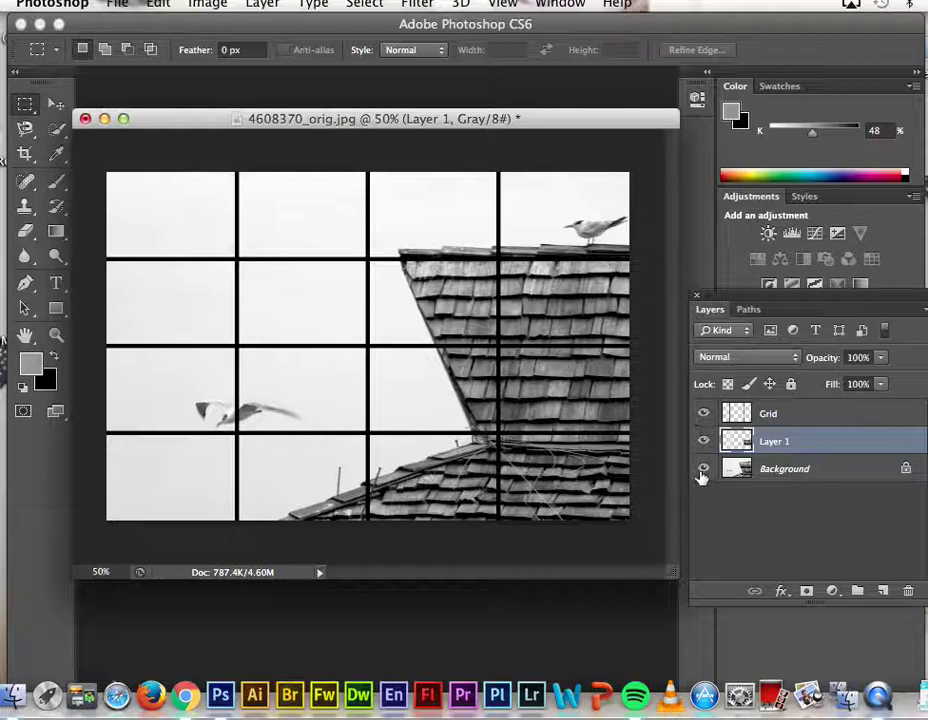
click(704, 470)
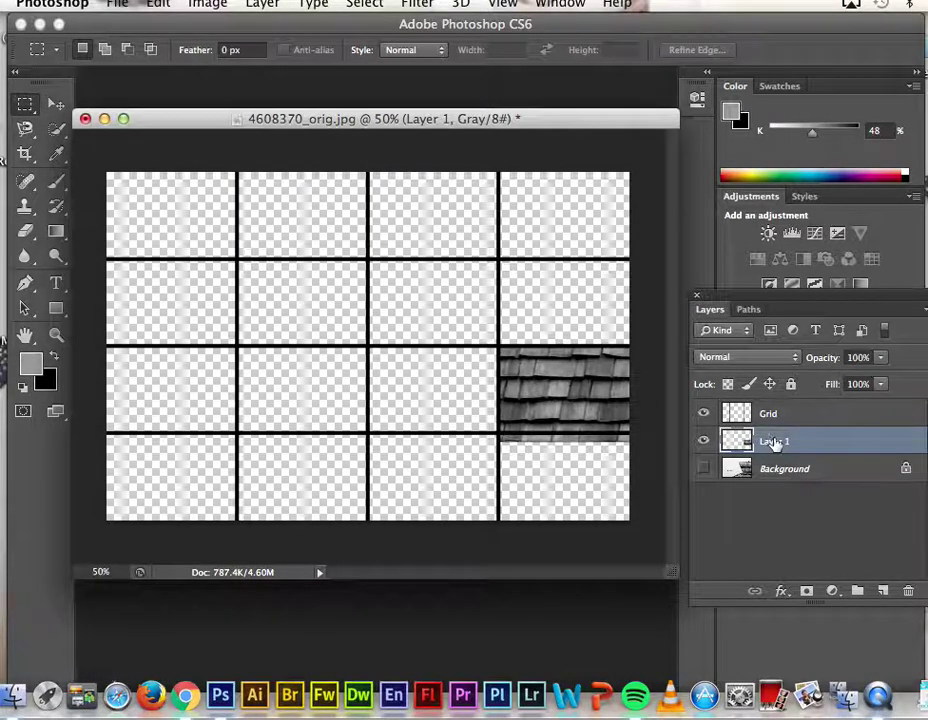
click(704, 441)
click(705, 443)
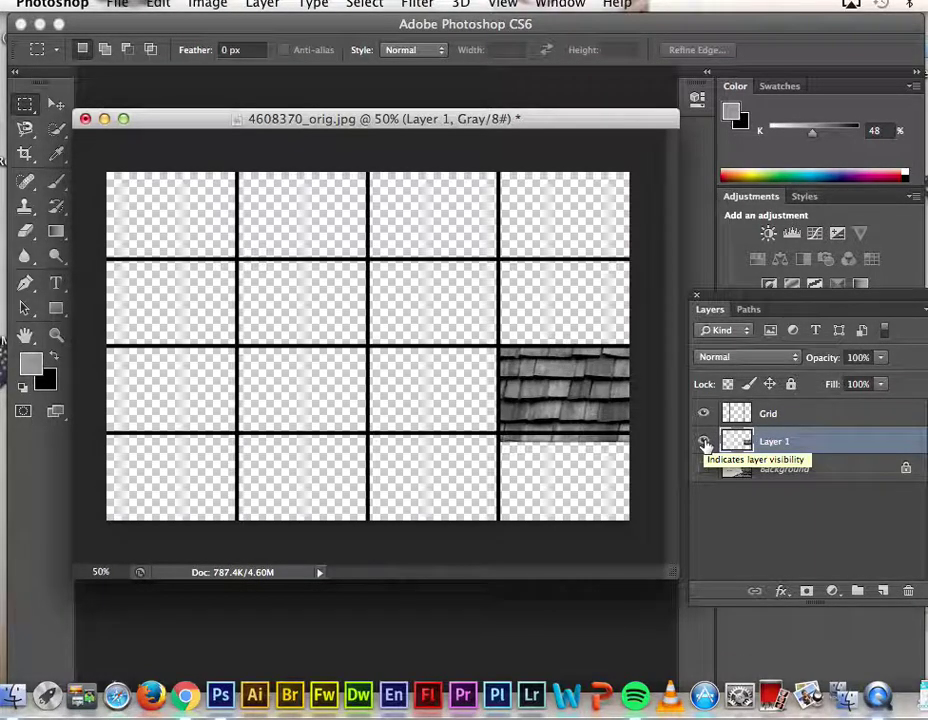
key(ctrl+t)
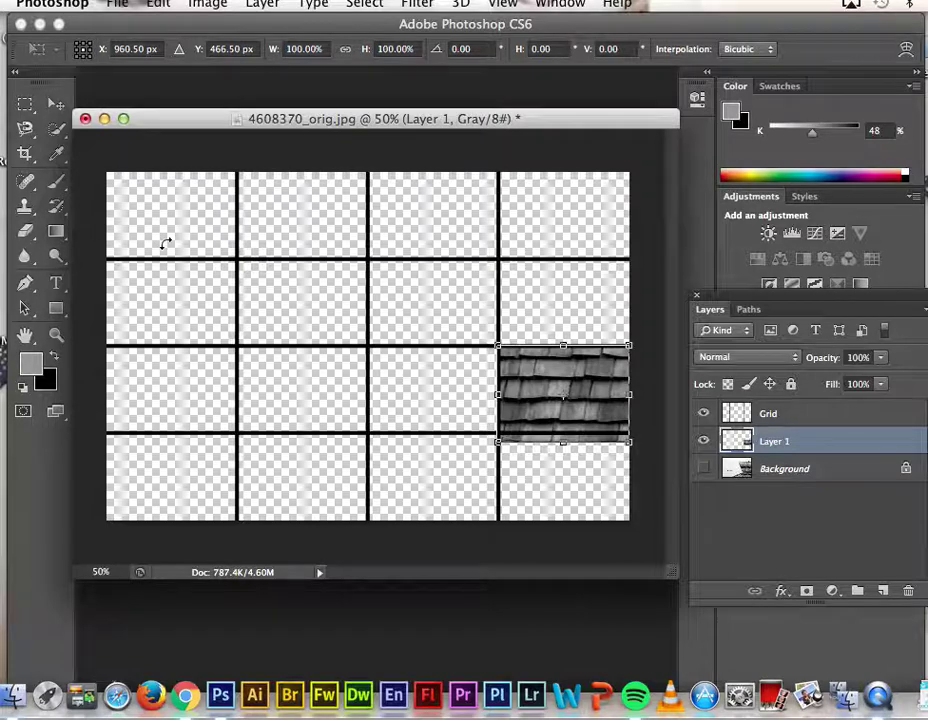
Step: Scale the shingle piece to about 155%, shift it down-right, and marquee the third-row right cell
drag(502, 349, 423, 298)
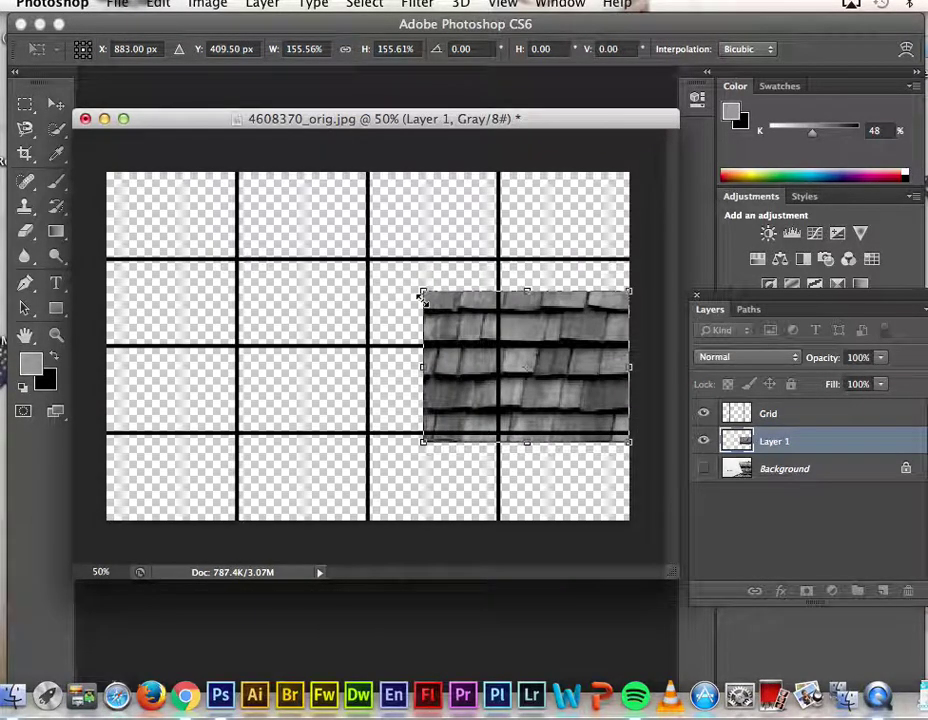
key(Return)
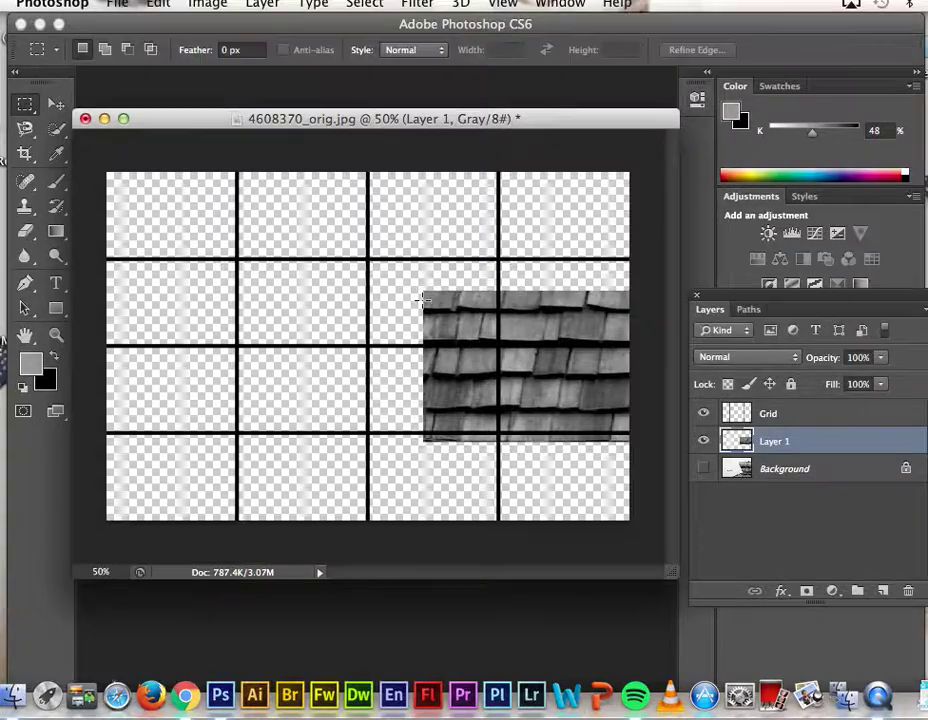
click(57, 103)
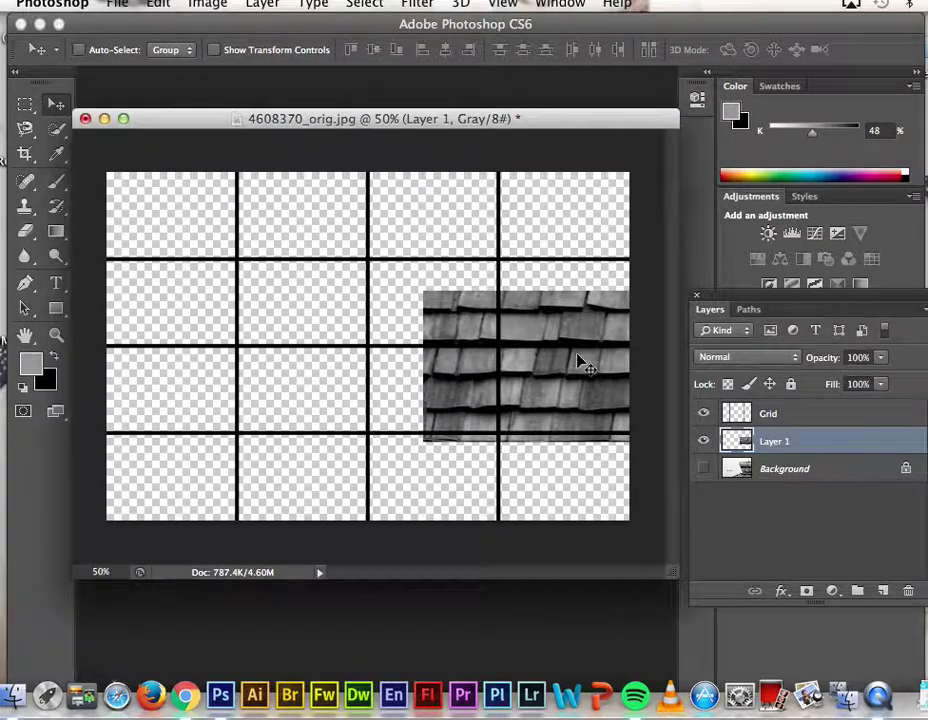
drag(590, 383, 604, 431)
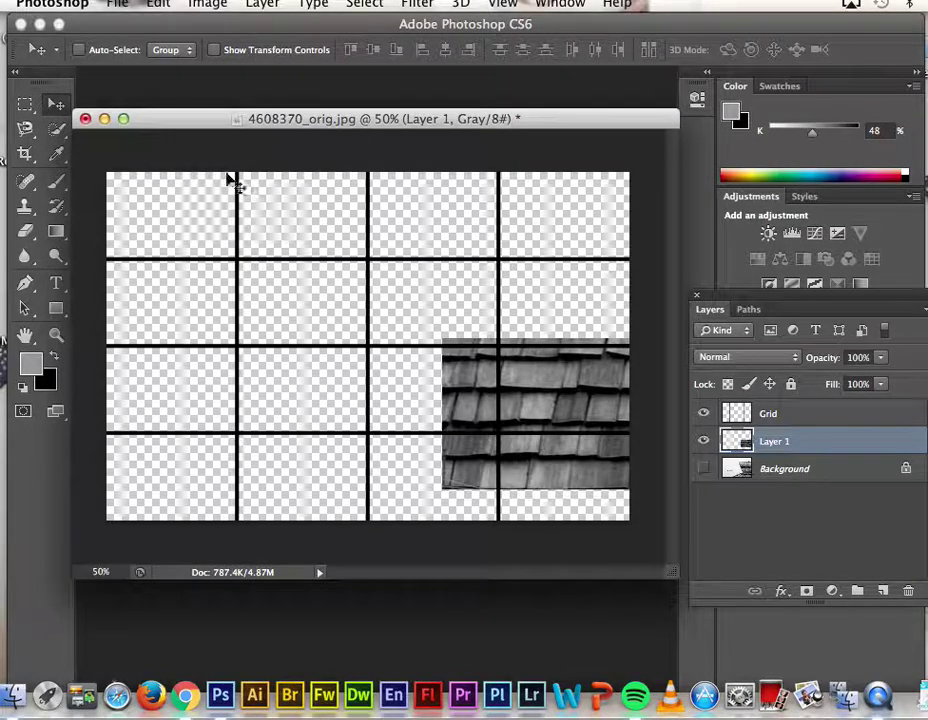
click(27, 104)
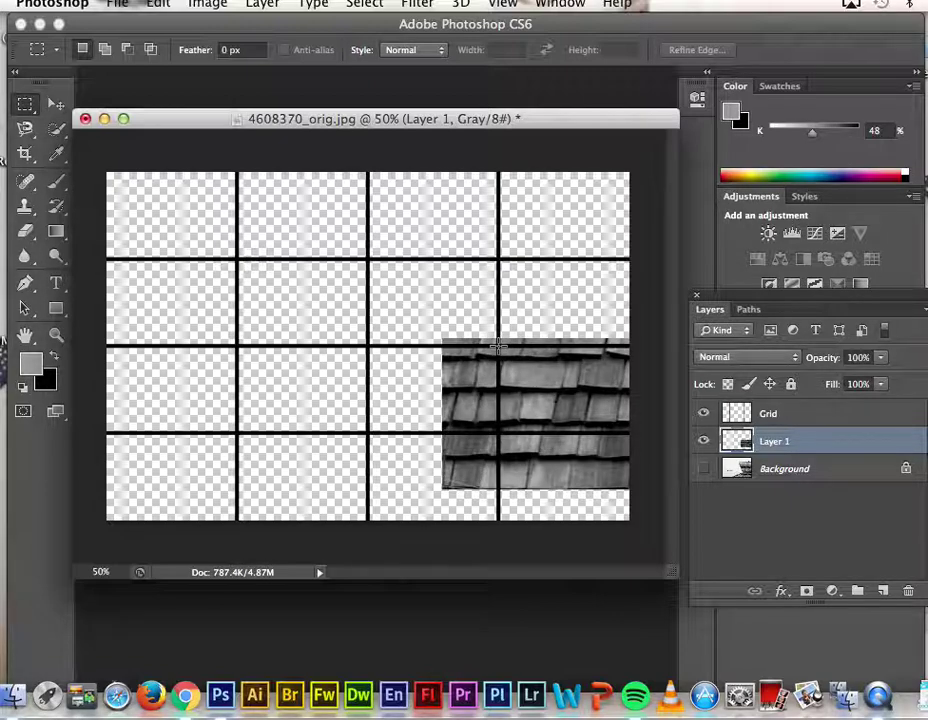
drag(498, 345, 650, 433)
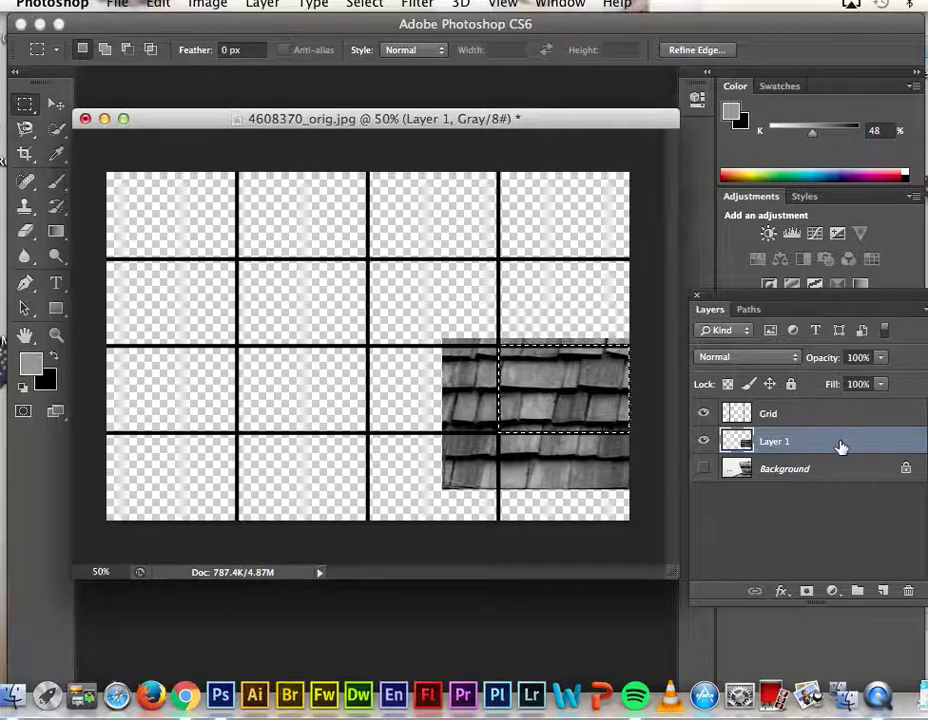
Step: Delete shingles outside the cell via Select > Inverse, deselect, then show and select Background
click(362, 5)
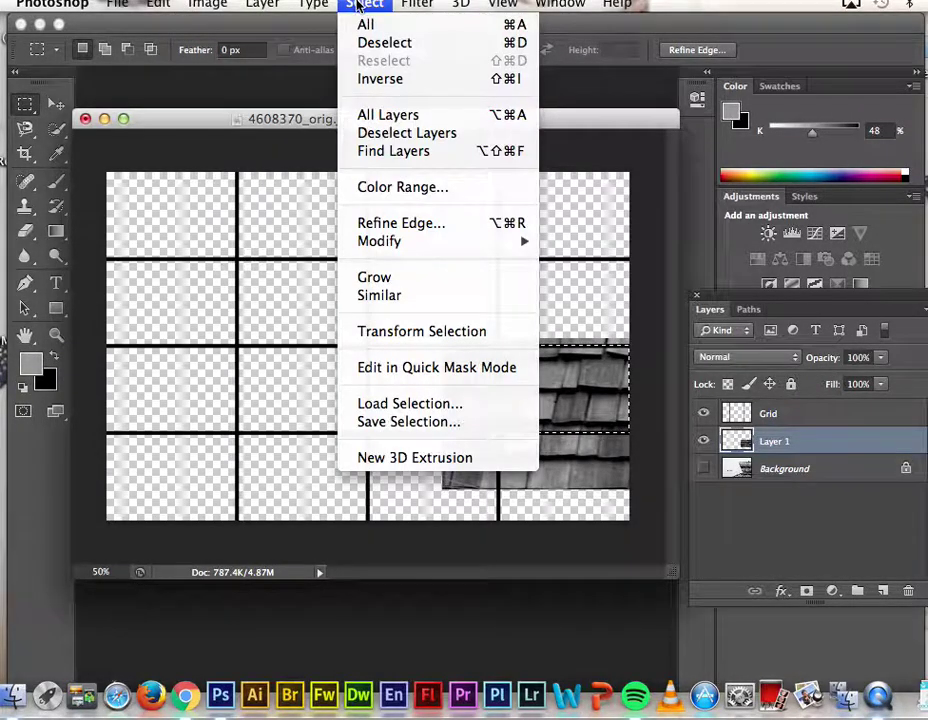
click(382, 79)
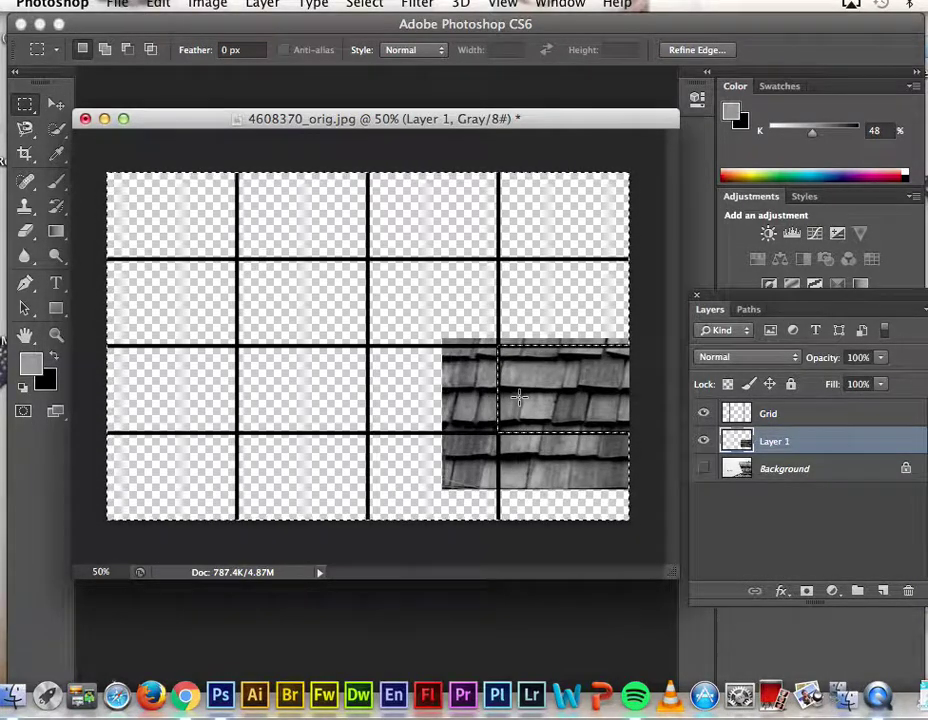
key(Delete)
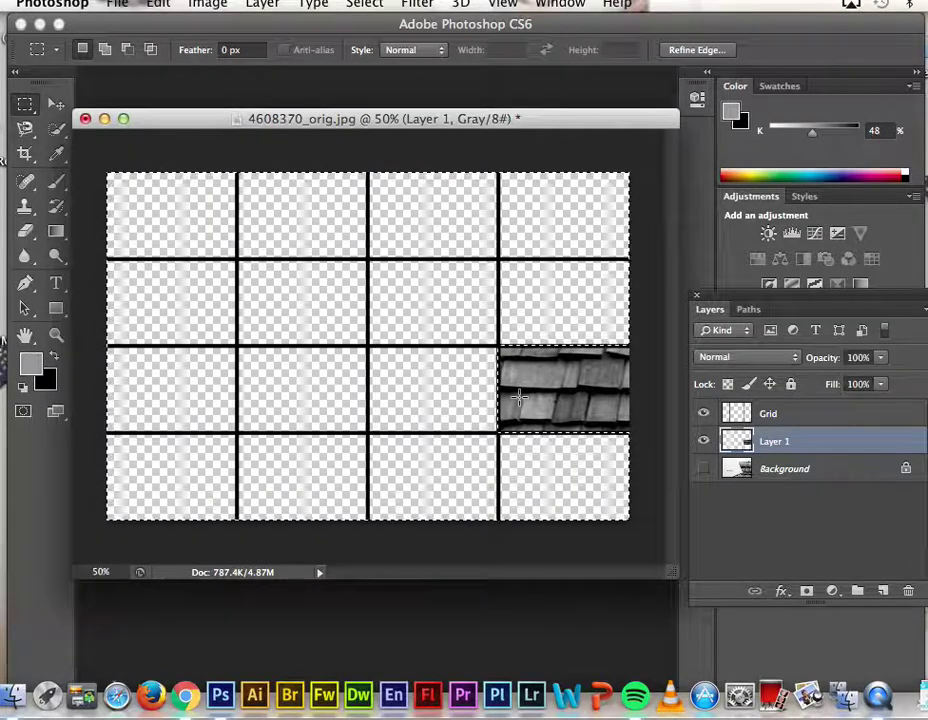
key(super+d)
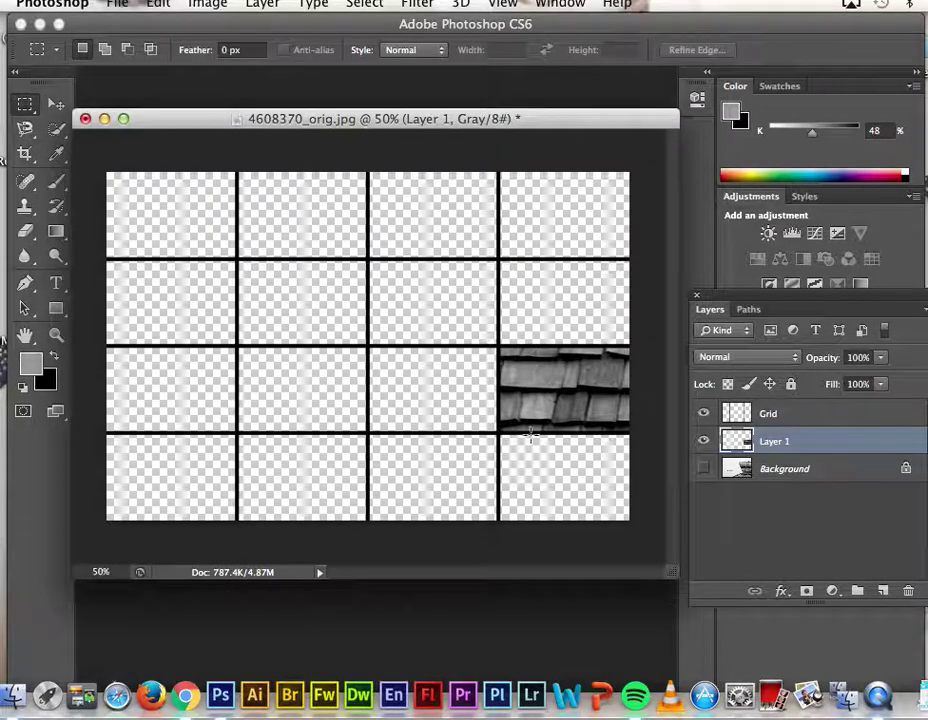
click(705, 470)
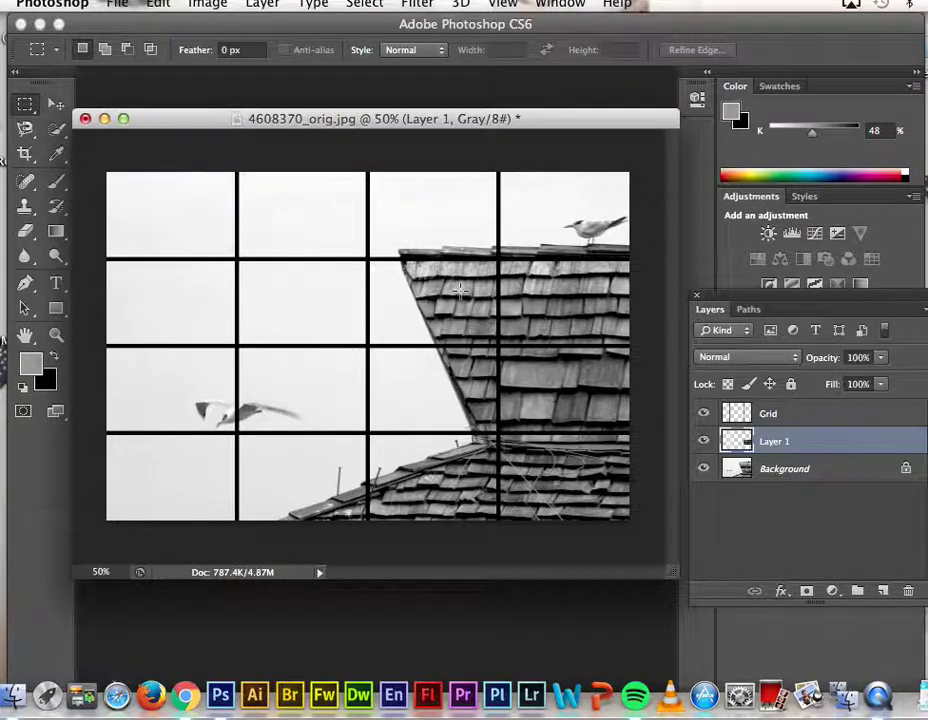
click(826, 470)
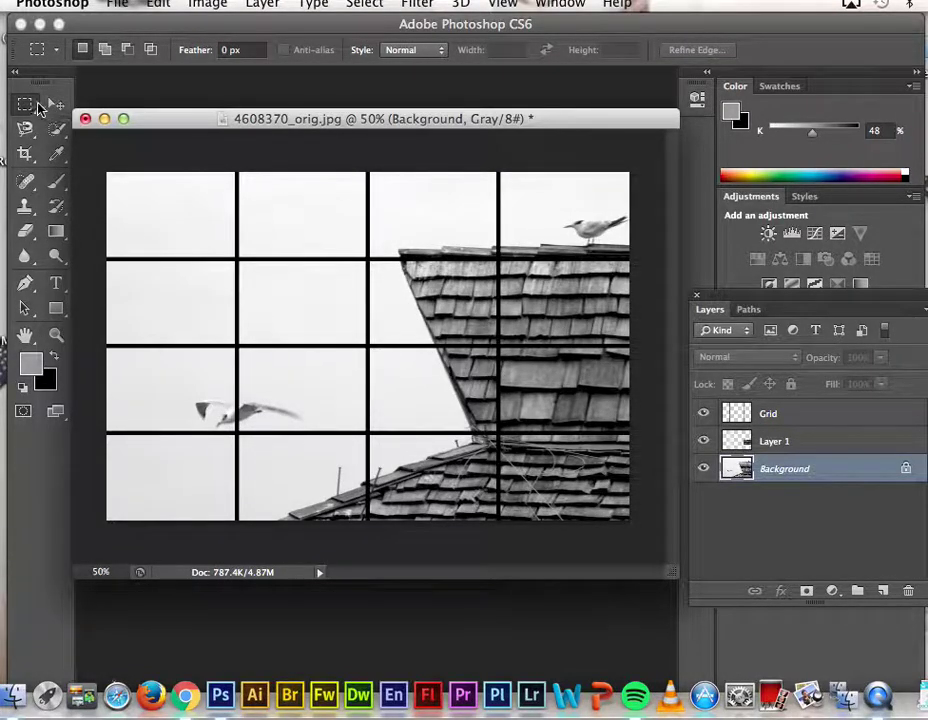
Step: Copy the bottom-row second cell onto a new Layer 2 and hide Background and Layer 1
drag(236, 432, 365, 531)
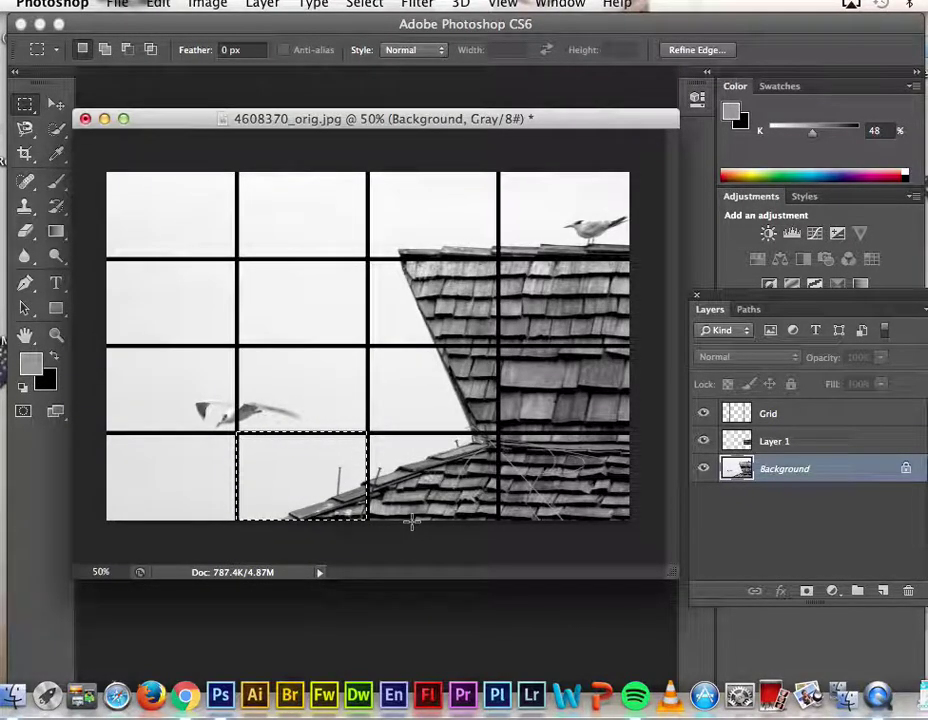
key(super+j)
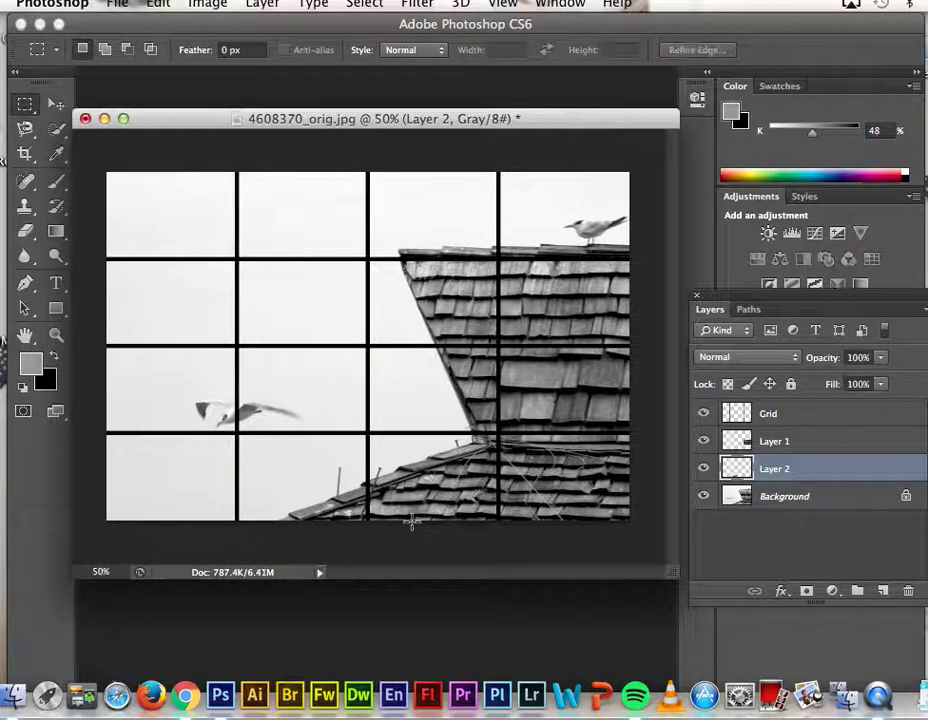
click(703, 496)
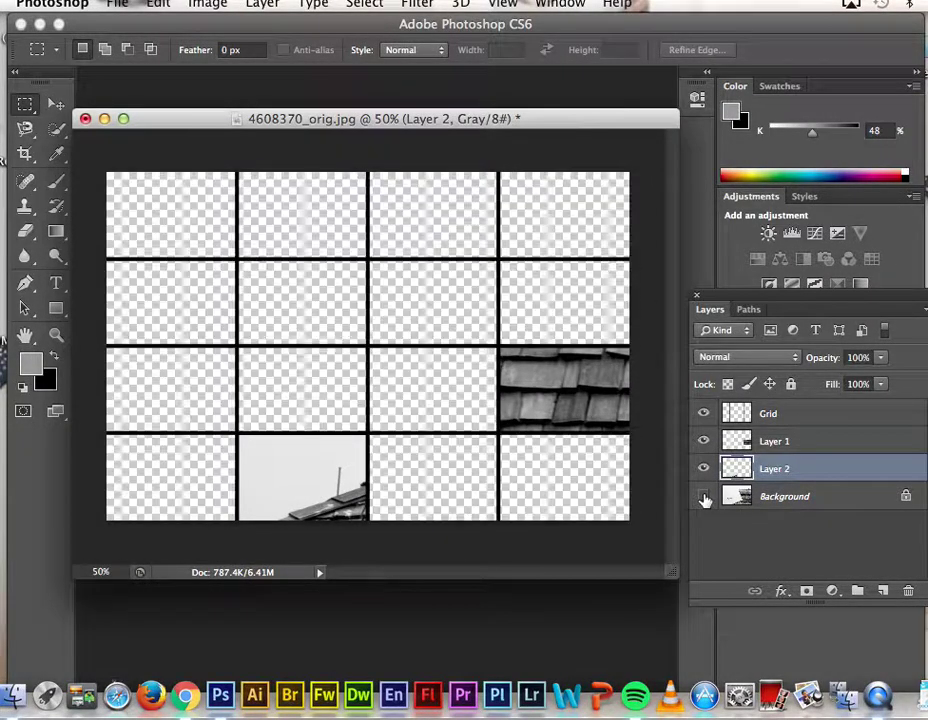
click(704, 443)
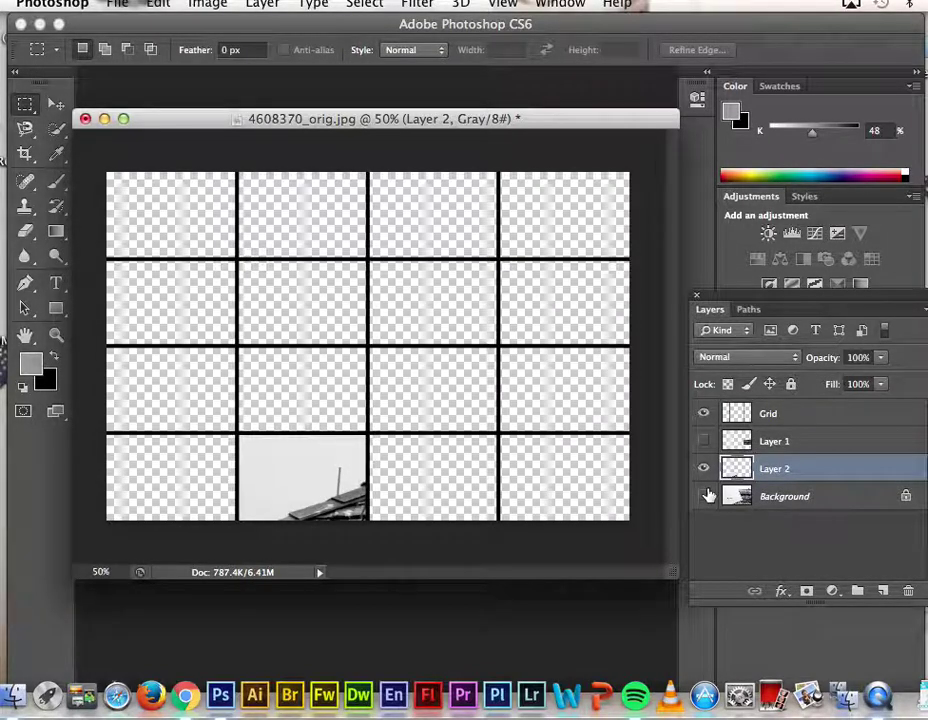
Step: Enlarge the Layer 2 piece to about 153% toward the upper left
key(ctrl+t)
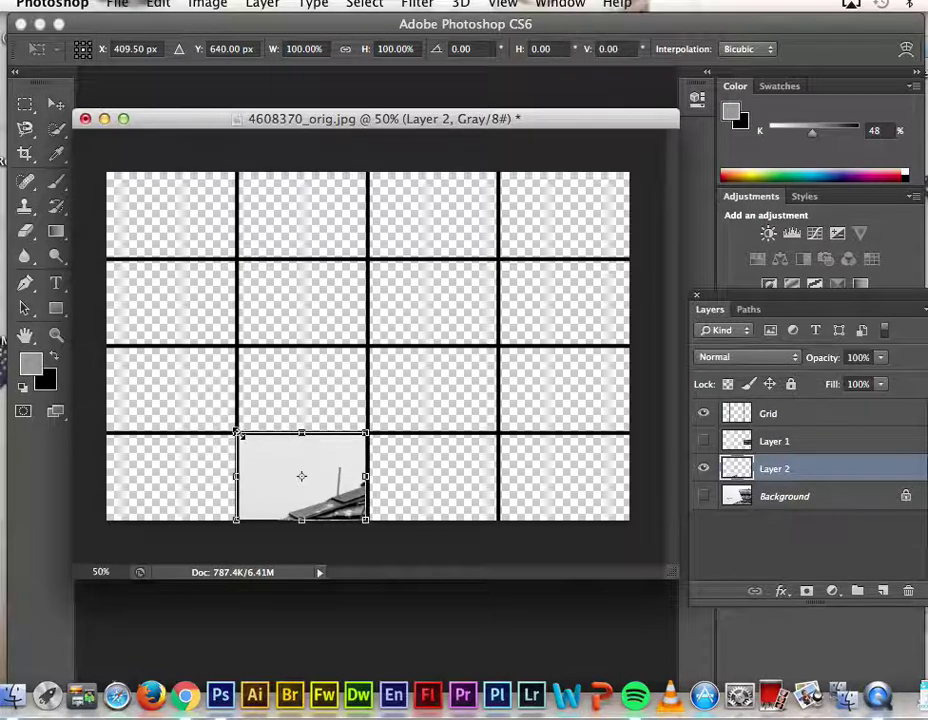
drag(237, 433, 170, 379)
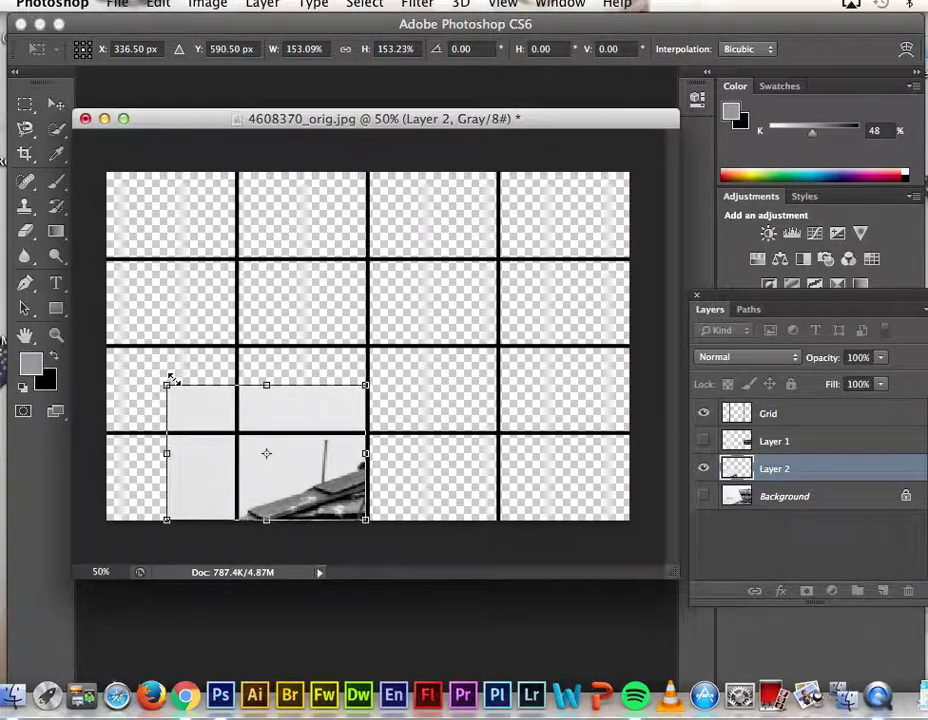
key(Return)
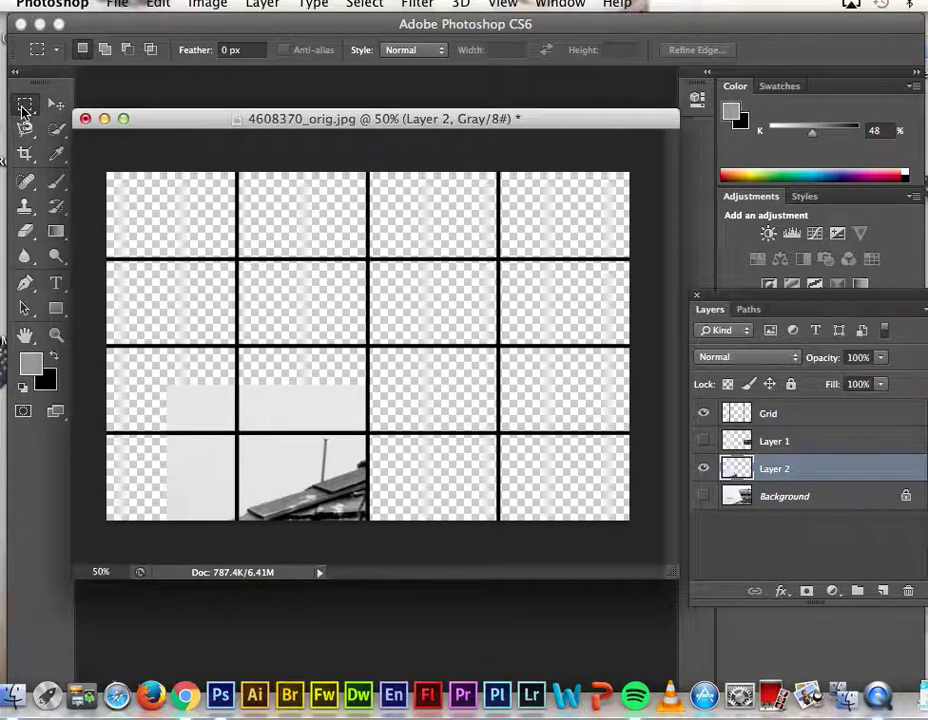
Step: Marquee the bottom-row cell, invert the selection, and delete everything outside it on Layer 2
drag(237, 433, 367, 530)
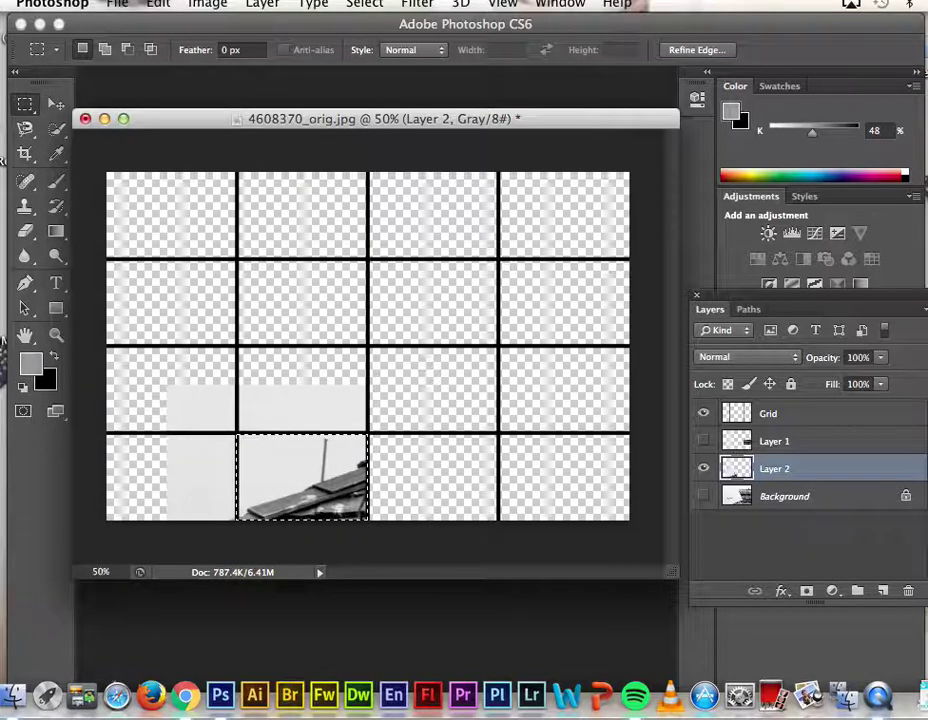
click(364, 5)
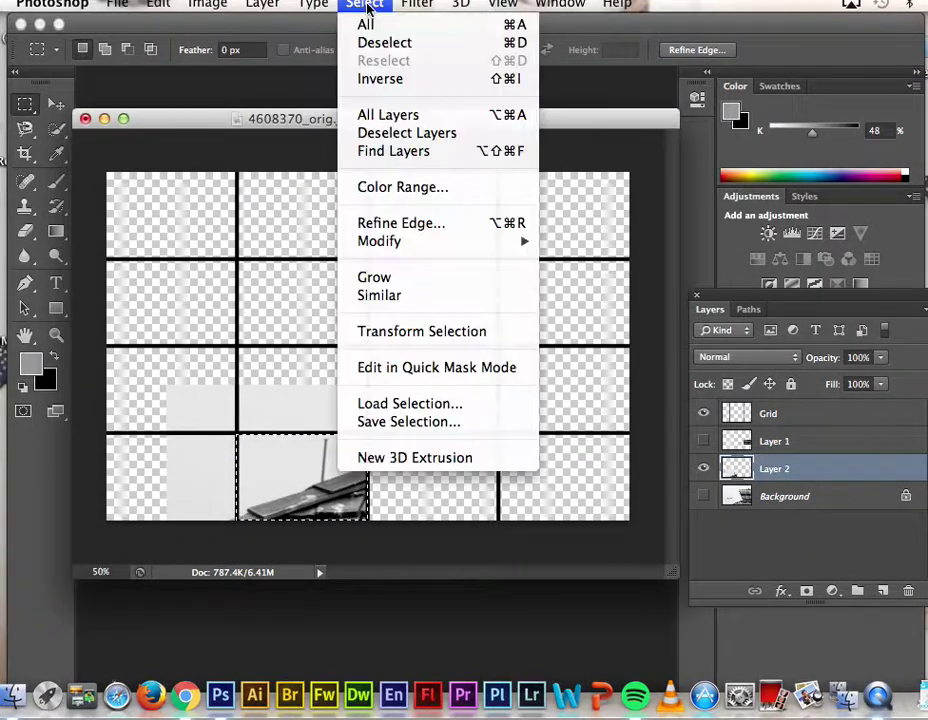
click(382, 80)
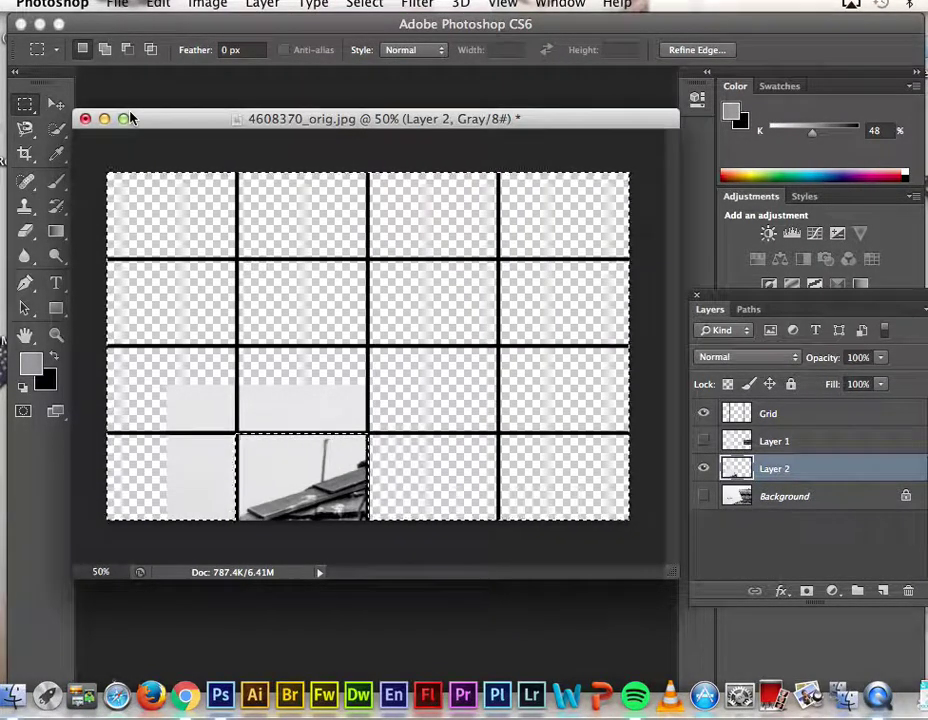
key(Delete)
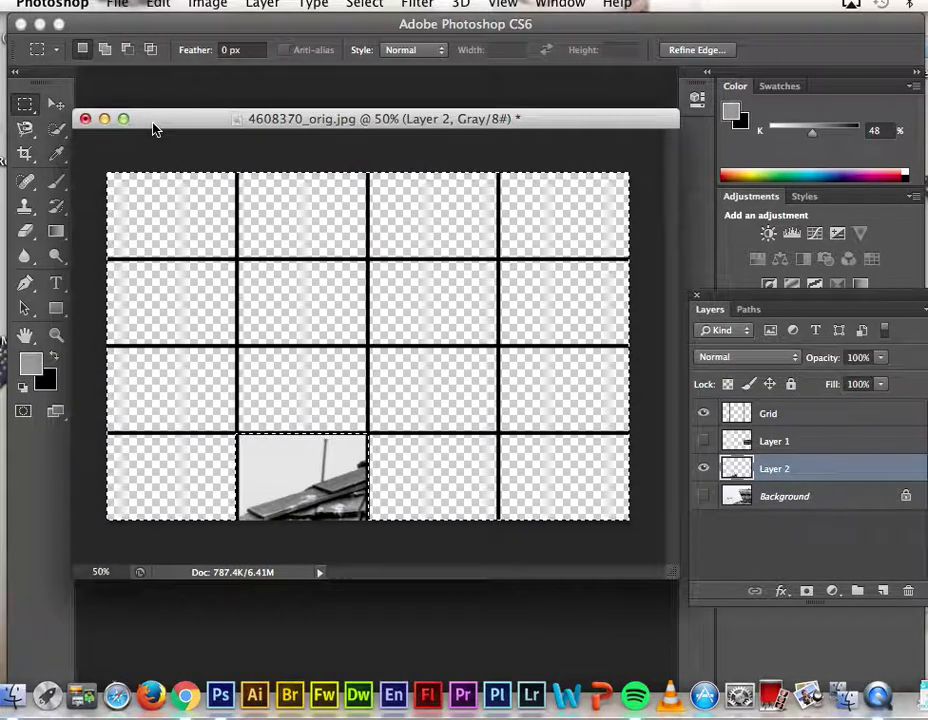
key(super+d)
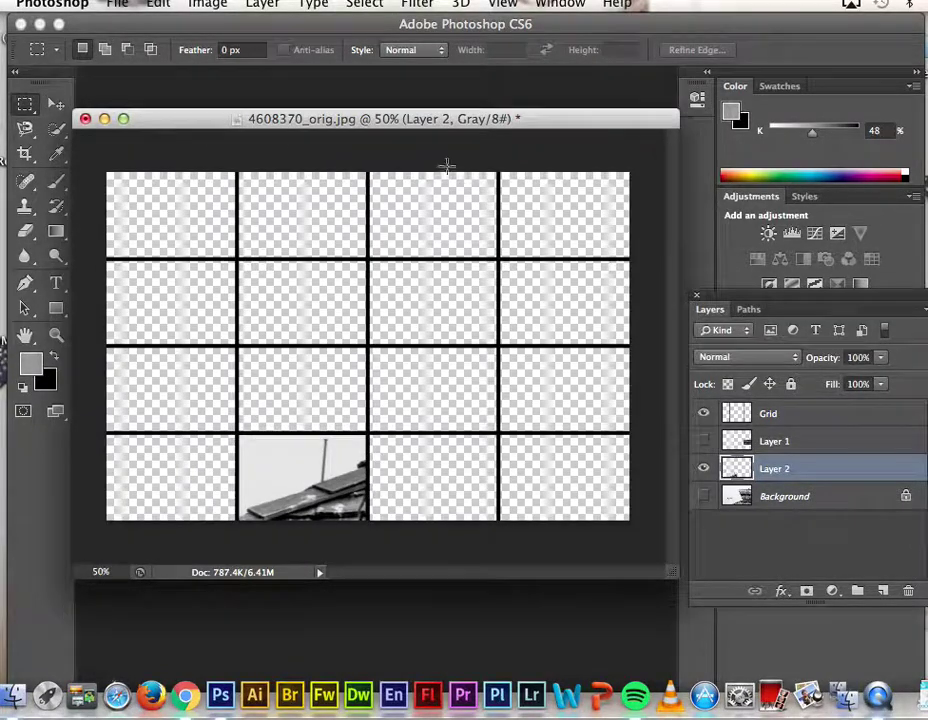
Step: Show Layer 1 and the Background again, save the document, and select the Background layer
click(703, 441)
click(703, 497)
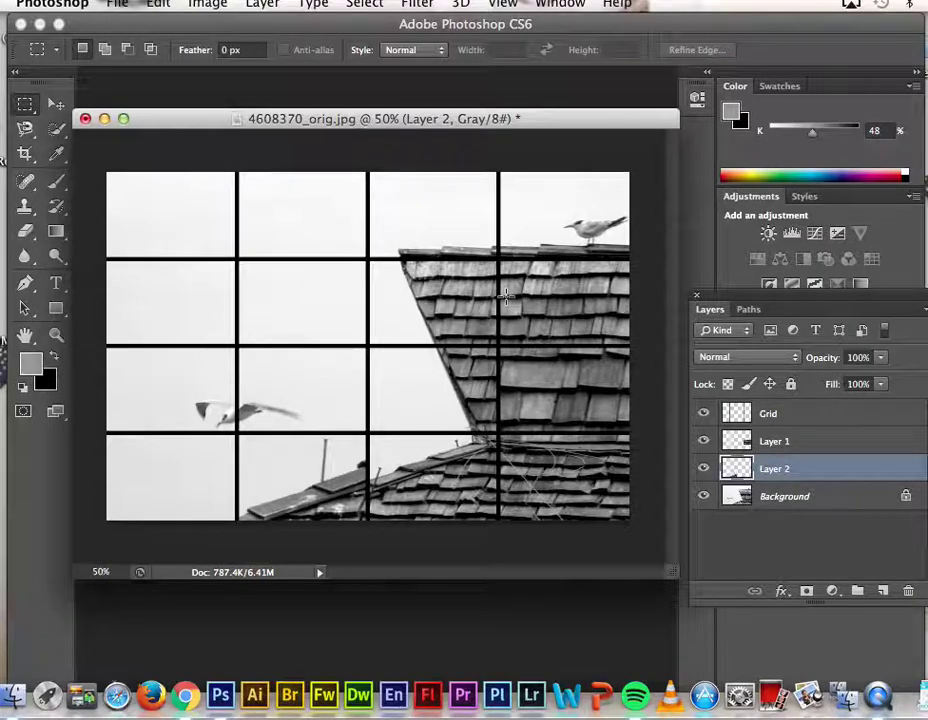
key(ctrl+z)
click(845, 503)
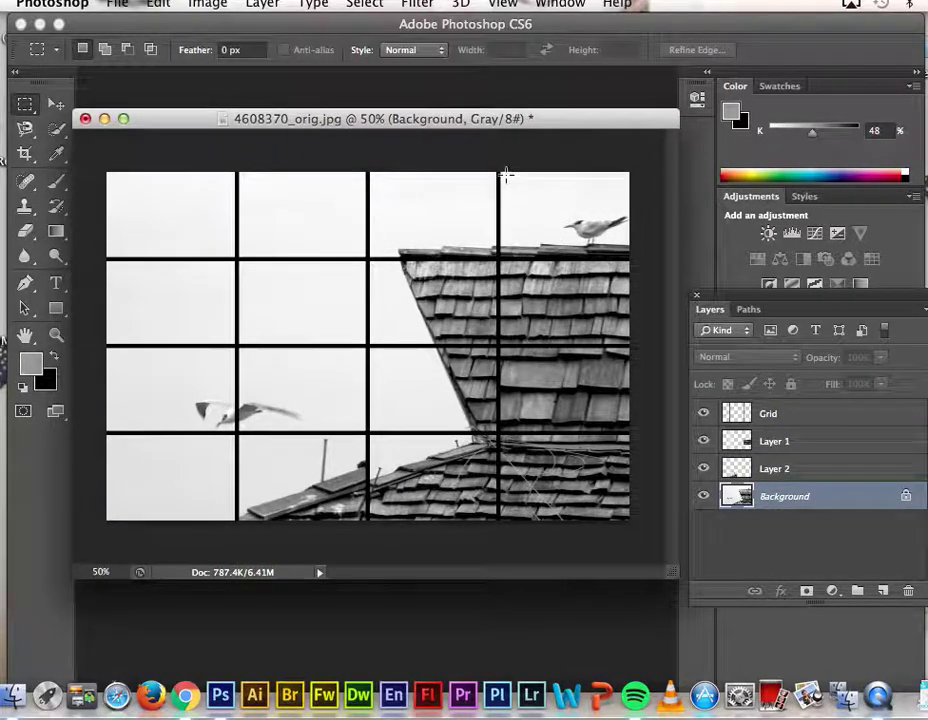
Step: Copy the top-right seagull cell onto a new Layer 3 and hide all other layers
drag(498, 172, 641, 256)
key(super+j)
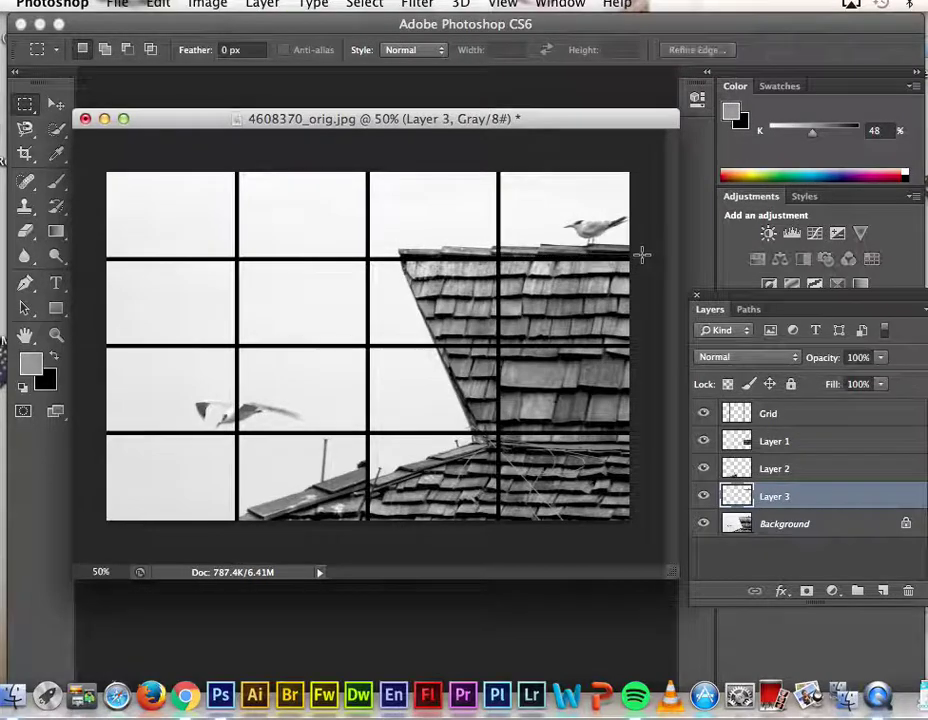
click(703, 523)
click(704, 468)
click(704, 441)
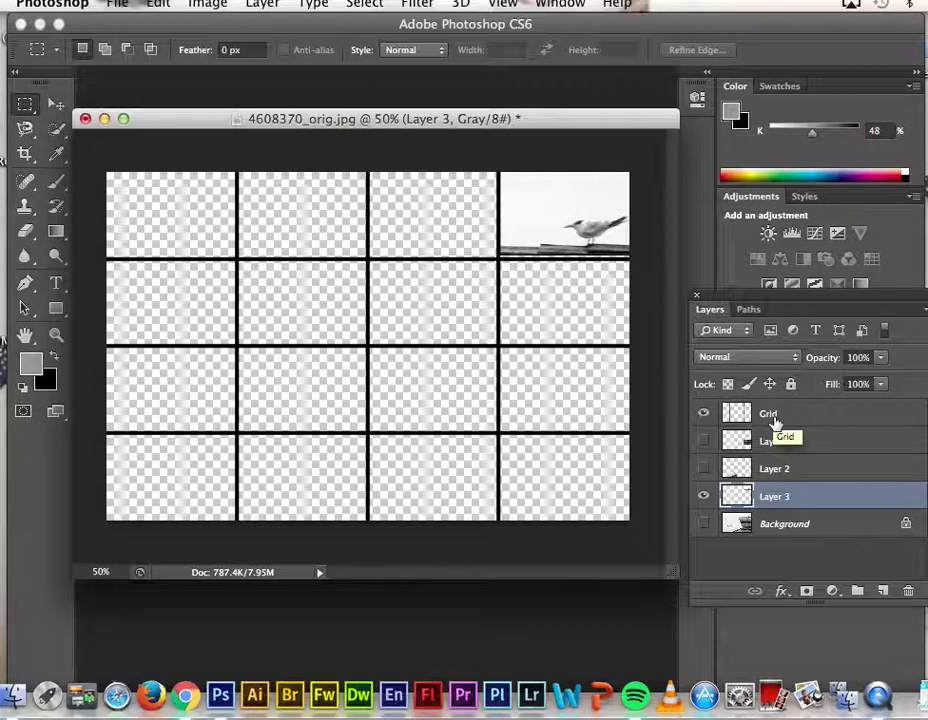
Step: Enlarge the seagull piece to about 153% and move it up into the top-right cell
key(super+t)
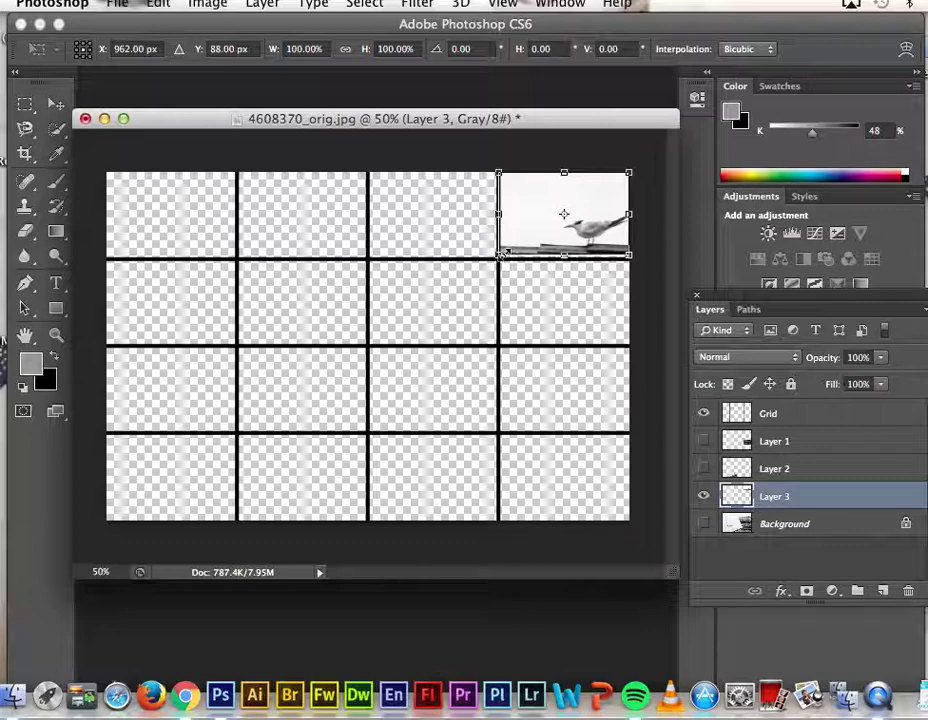
drag(498, 256, 455, 333)
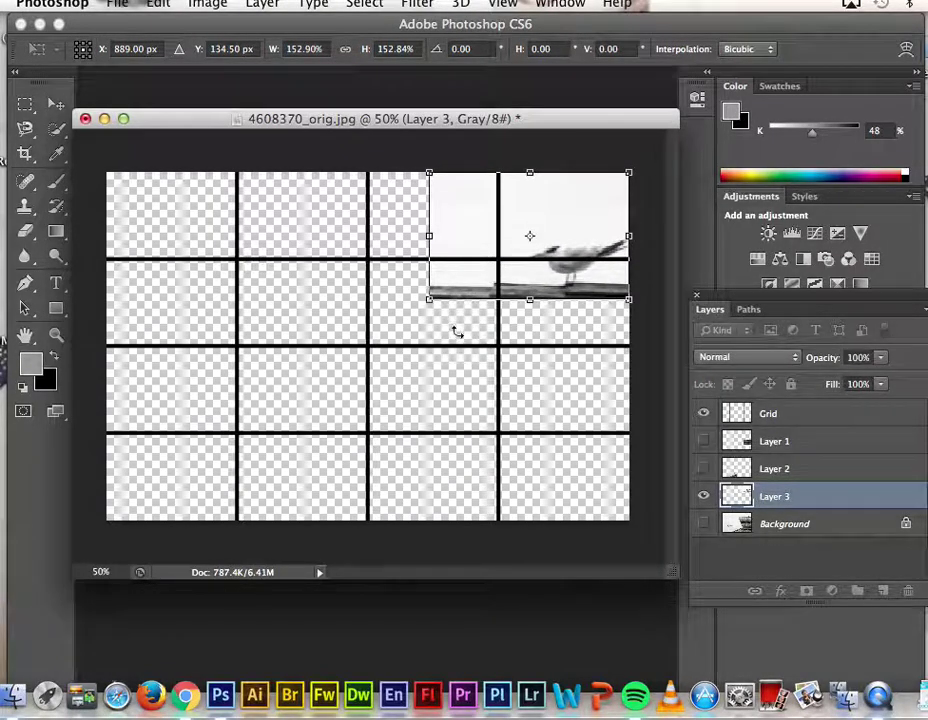
double_click(556, 262)
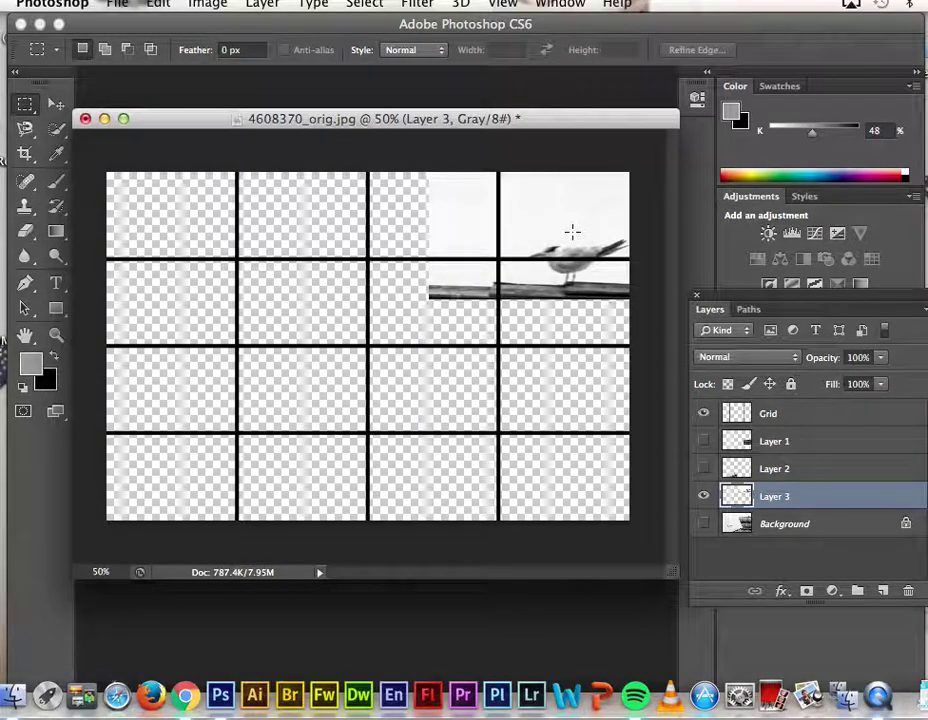
click(56, 104)
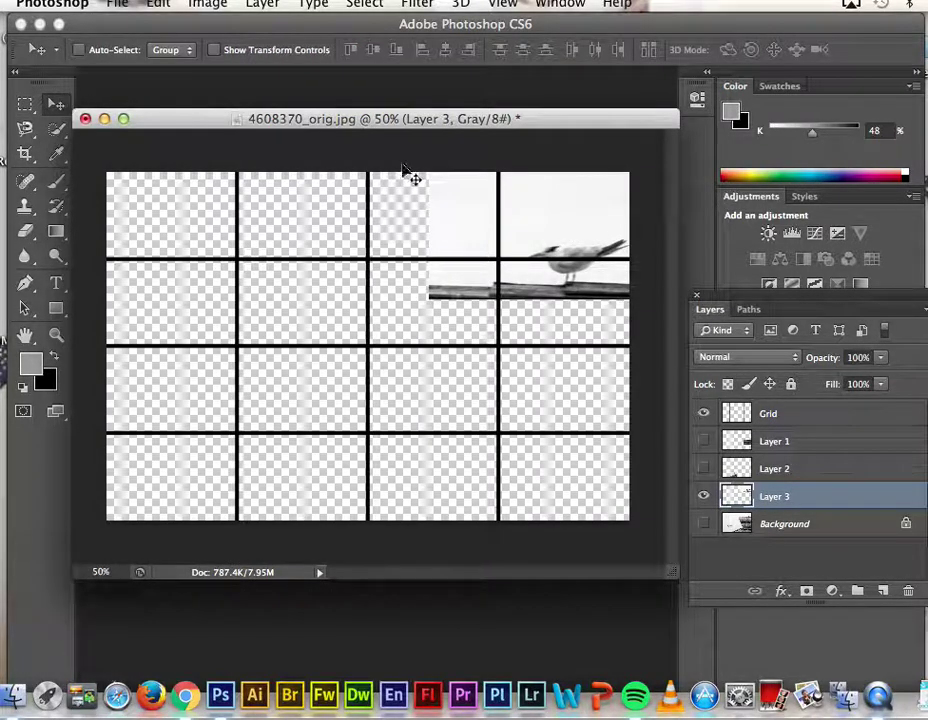
drag(561, 214, 561, 180)
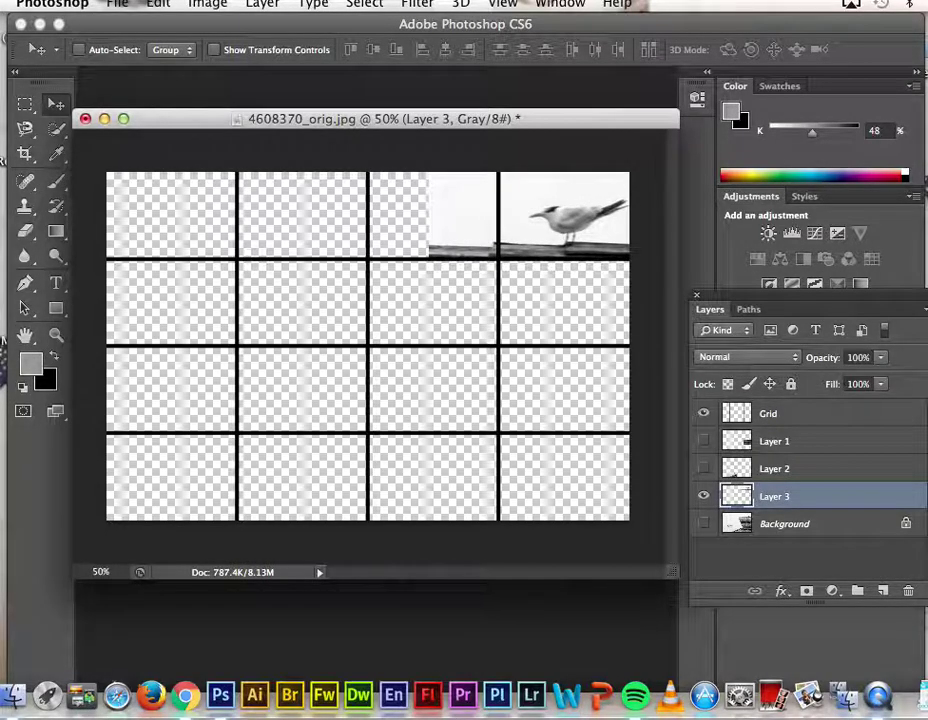
Step: Marquee the top-right cell, invert the selection, and delete the overflow outside it
click(26, 104)
drag(499, 168, 655, 256)
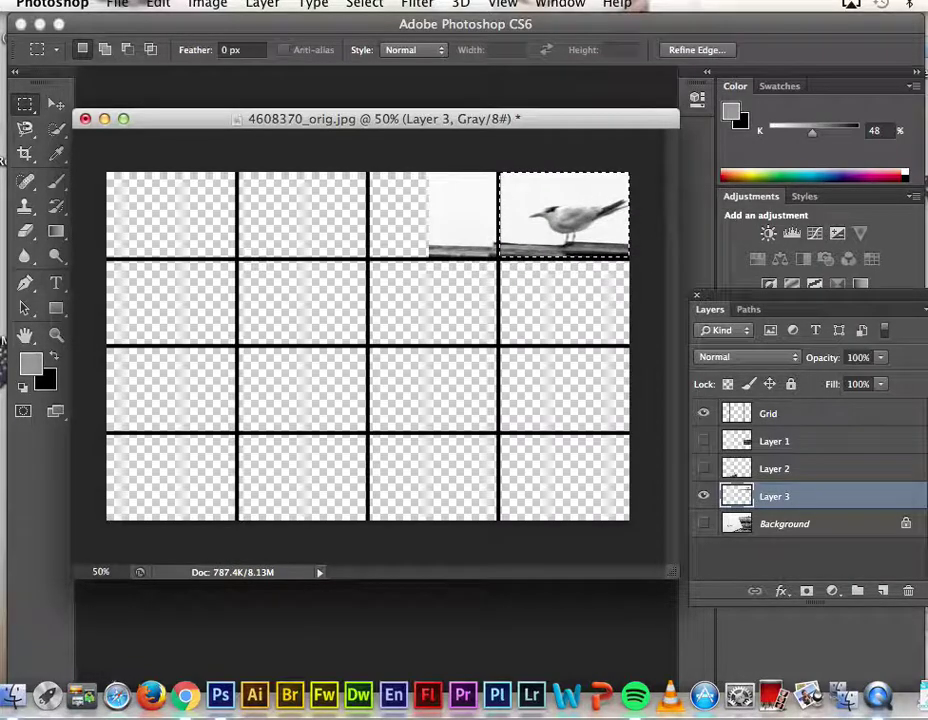
click(367, 8)
click(383, 137)
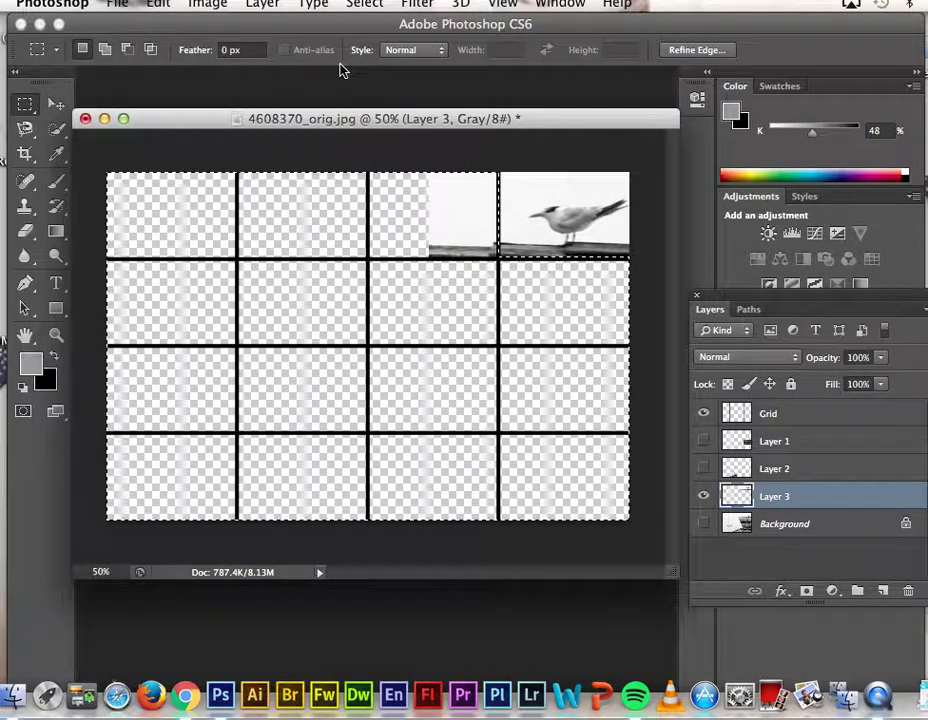
key(Delete)
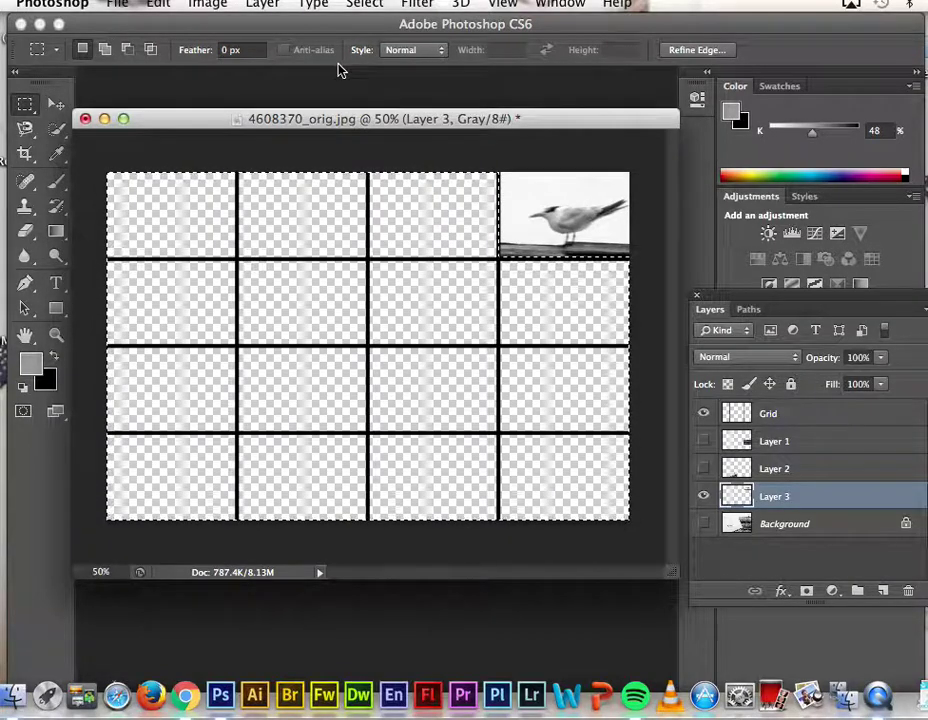
key(ctrl+d)
Step: Show Layer 1, Layer 2 and Background again, then marquee the second-row, third-column cell
click(703, 441)
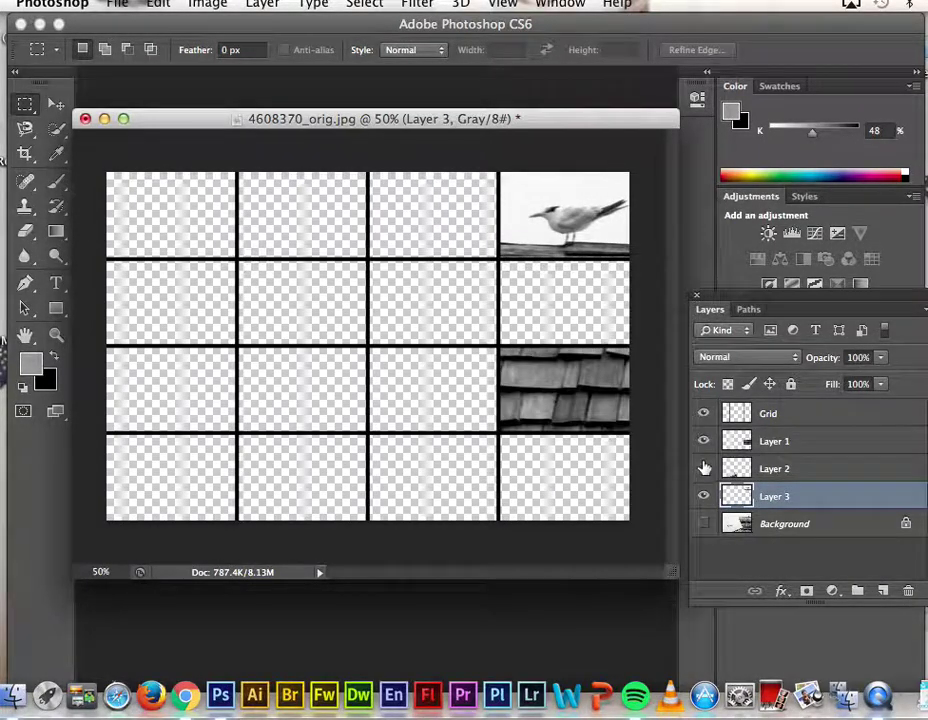
click(703, 470)
click(703, 524)
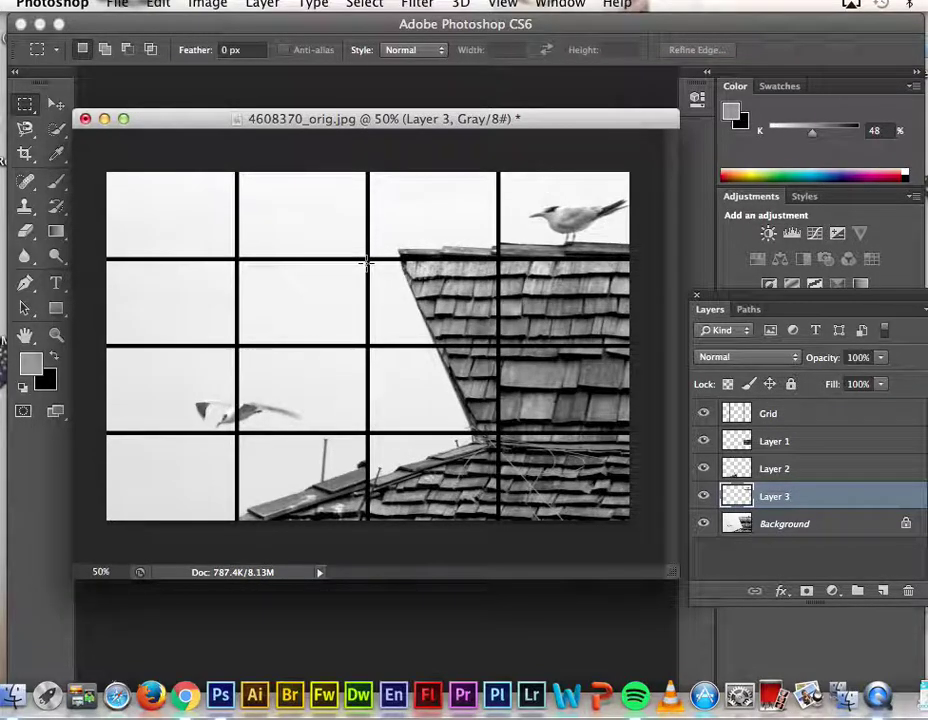
drag(450, 301, 497, 343)
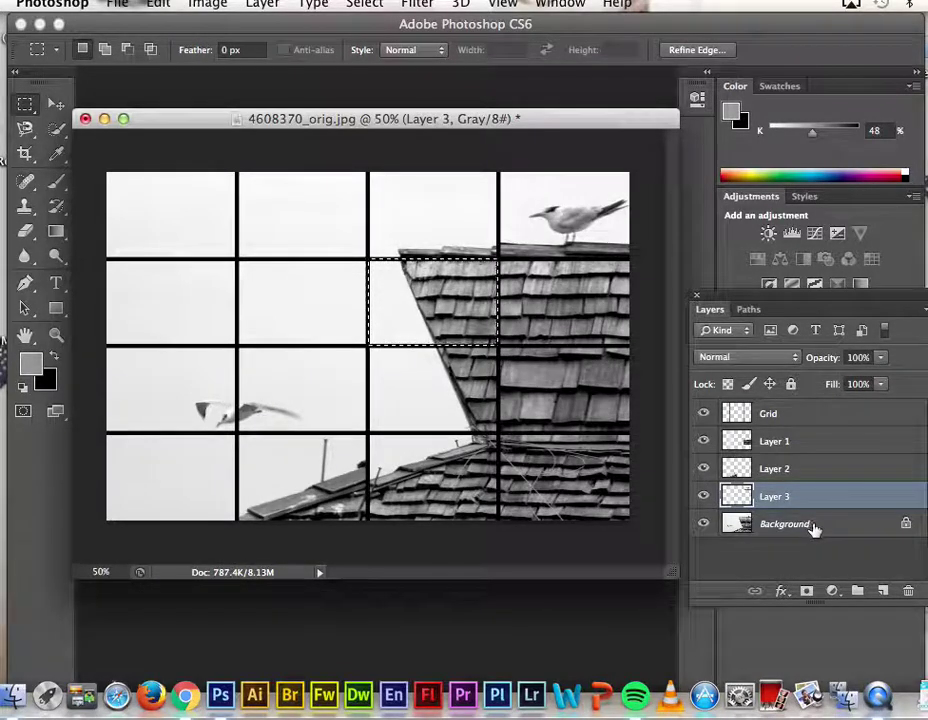
Step: Copy the roof-edge cell from Background onto a new Layer 4 and hide all other layers
click(766, 527)
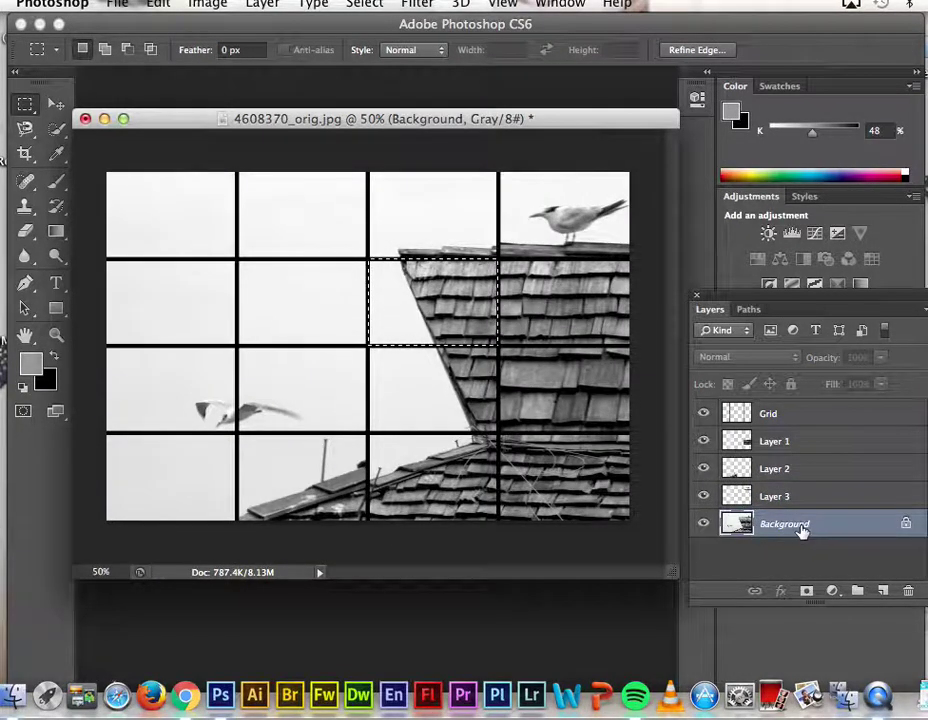
key(super+j)
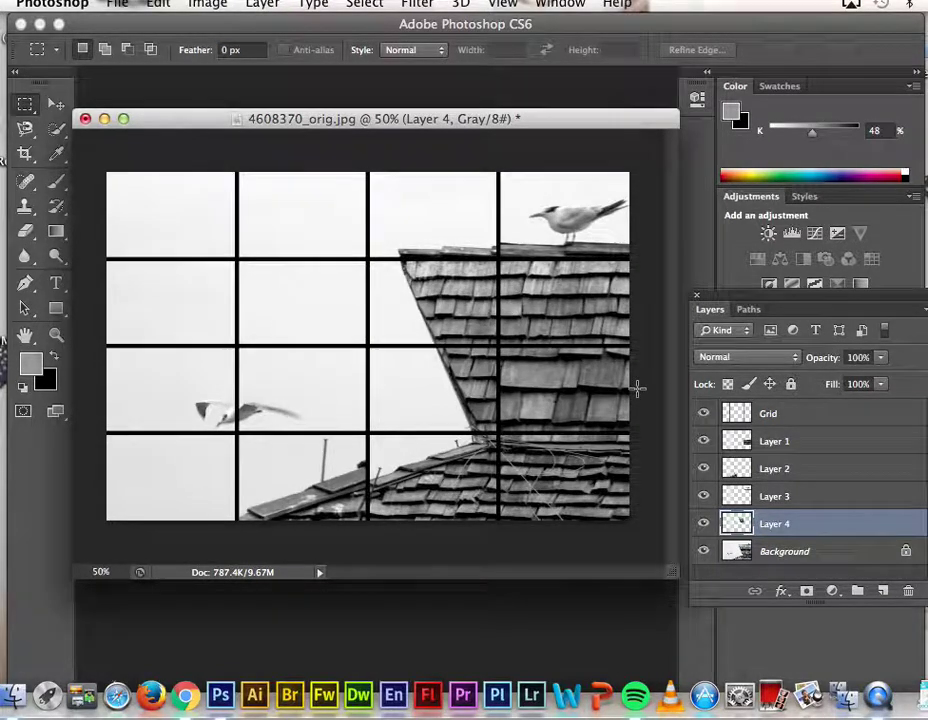
click(703, 441)
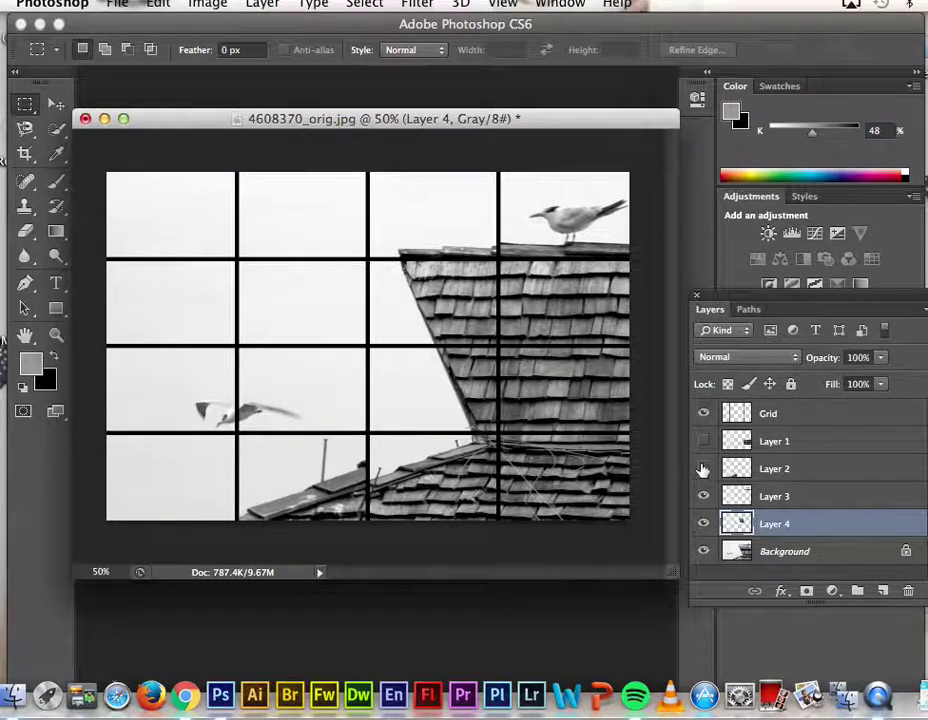
click(703, 468)
click(703, 496)
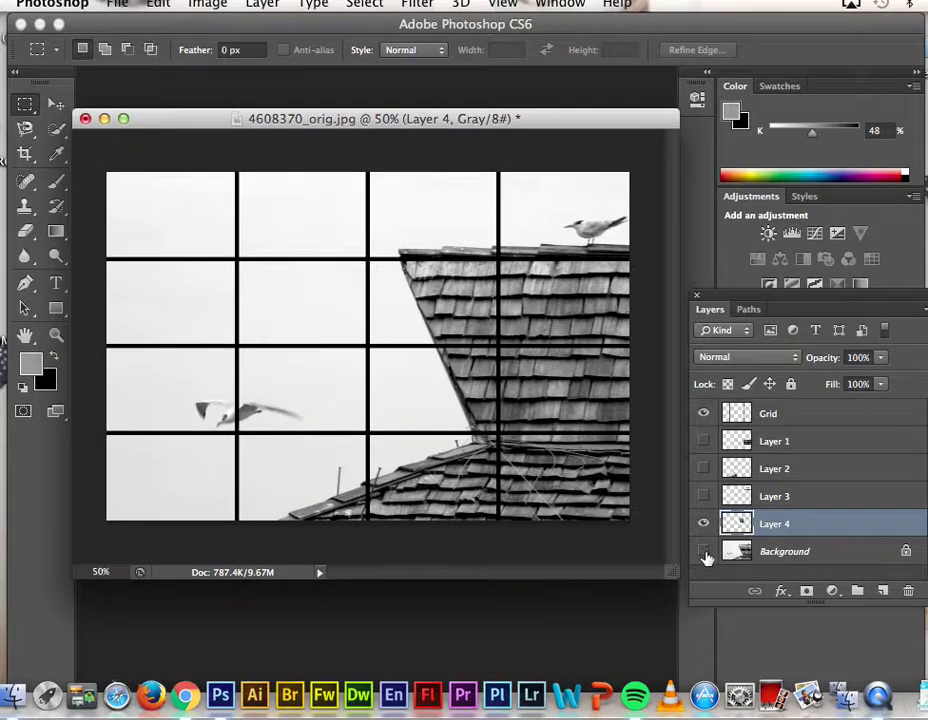
click(703, 551)
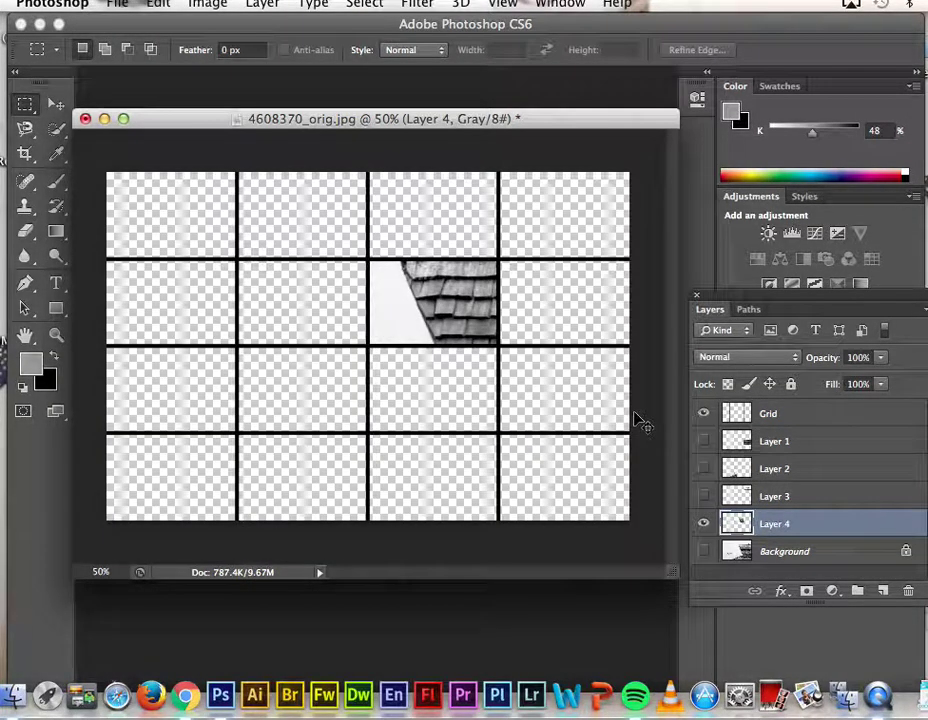
Step: Enlarge the Layer 4 roof piece to about 143% toward the upper left
key(ctrl+t)
drag(368, 259, 303, 236)
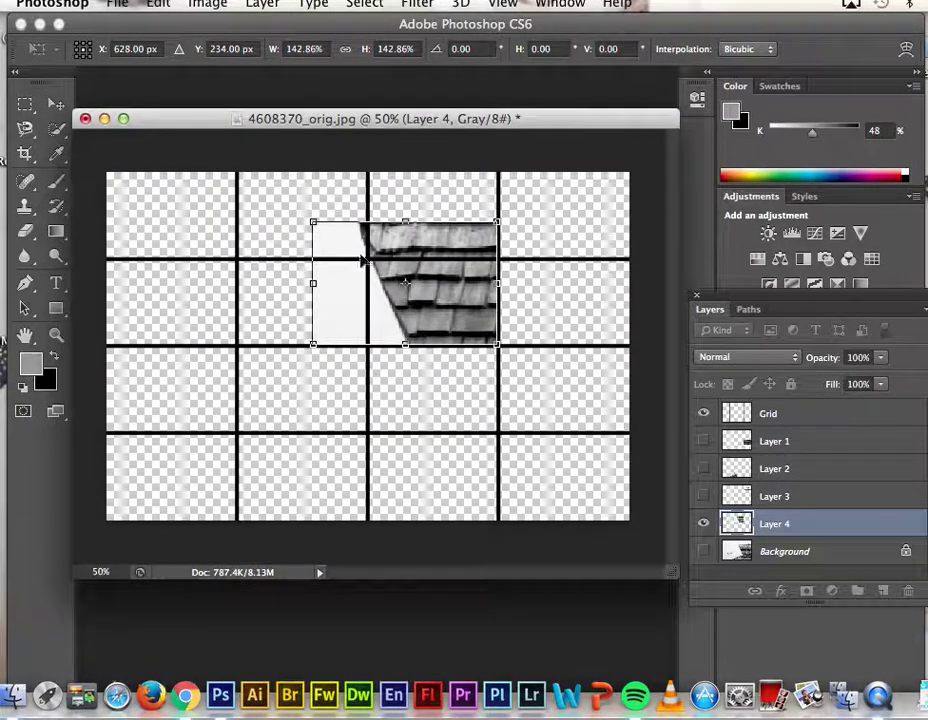
key(Return)
Step: Nudge the Layer 4 roof piece down, using the Background photo to align it with the roof
key(m)
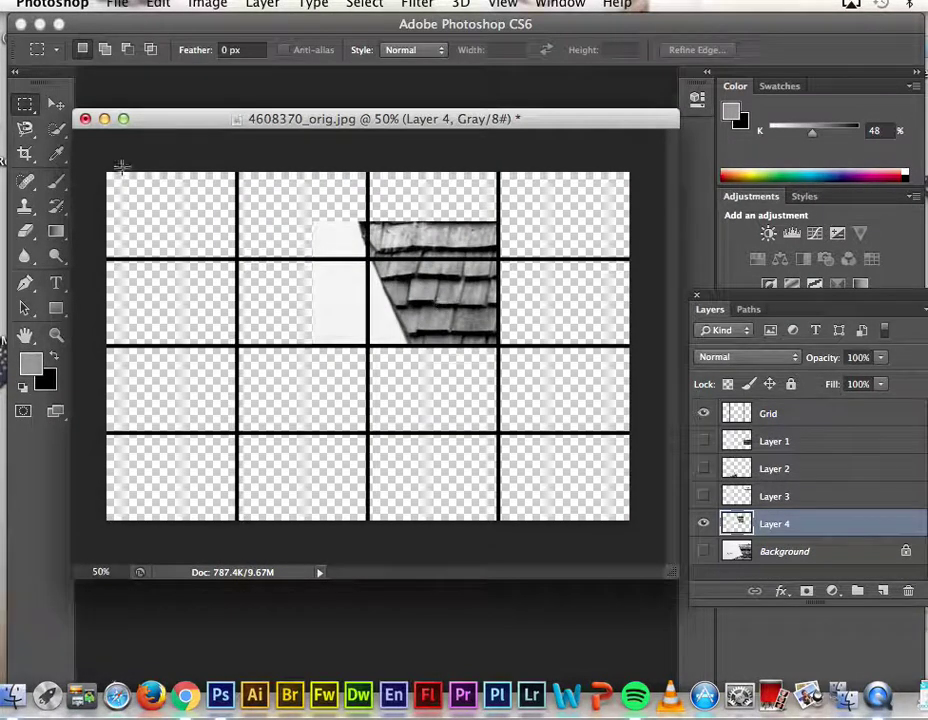
key(v)
drag(473, 300, 476, 327)
click(704, 551)
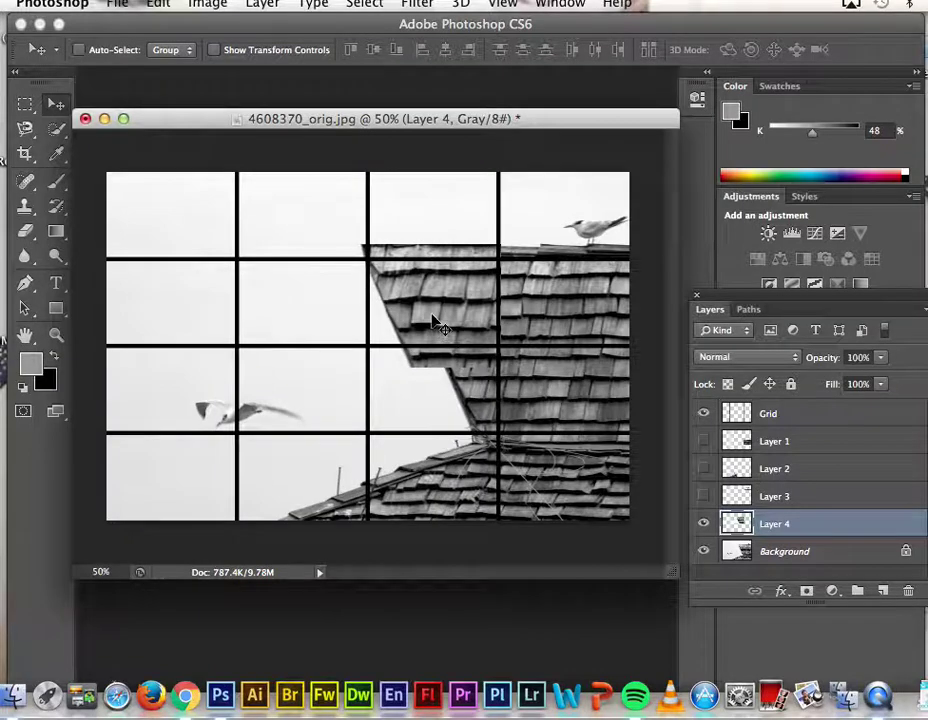
drag(435, 327, 438, 334)
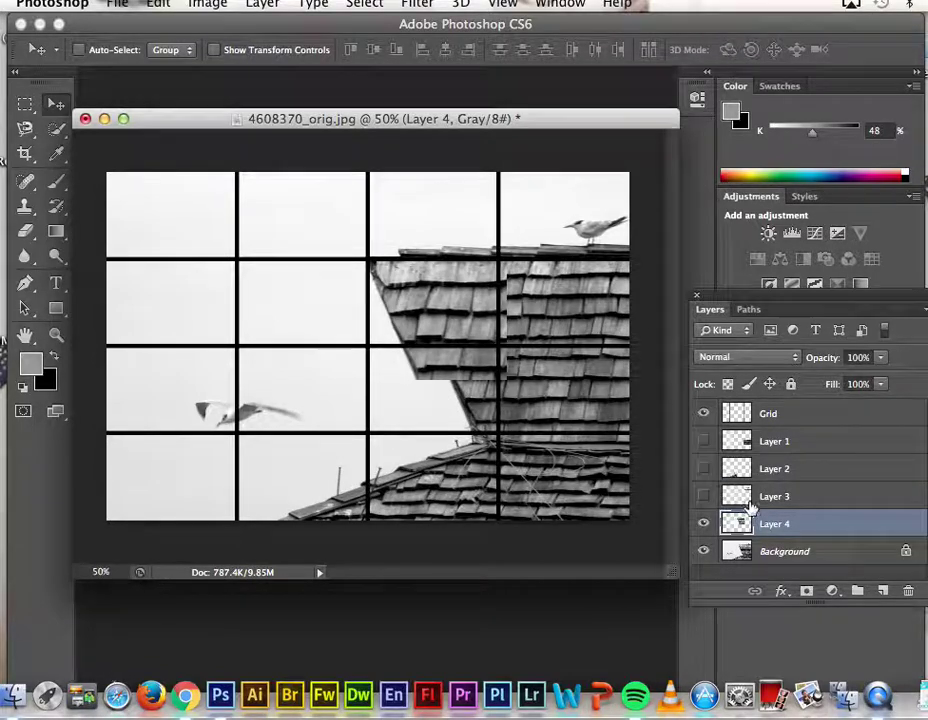
Step: Hide the Background again and marquee the second-row, third-column cell
click(703, 551)
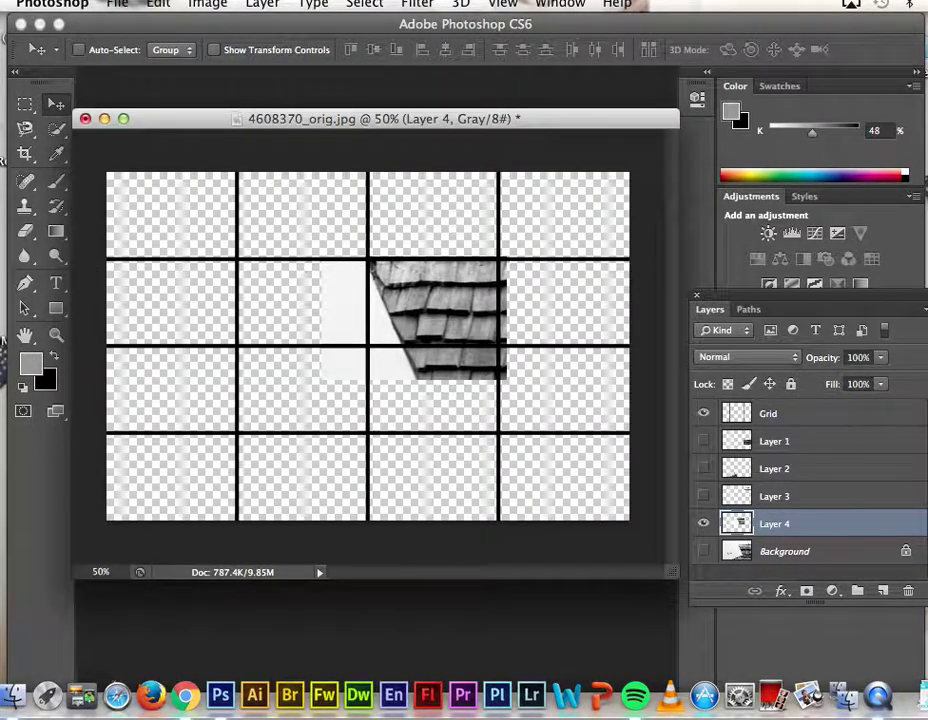
click(29, 107)
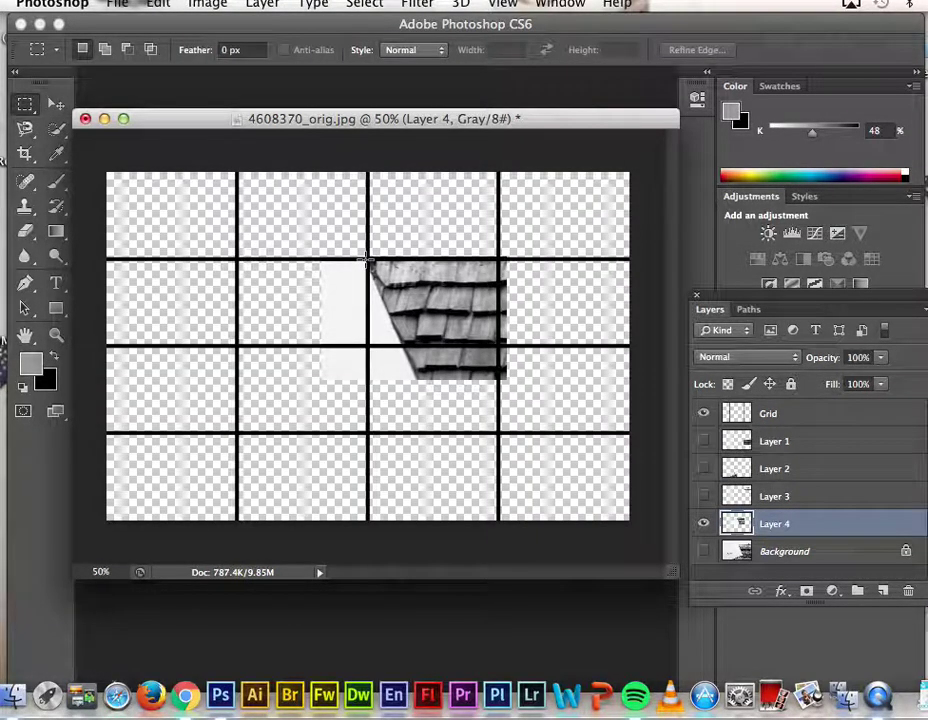
drag(368, 260, 498, 344)
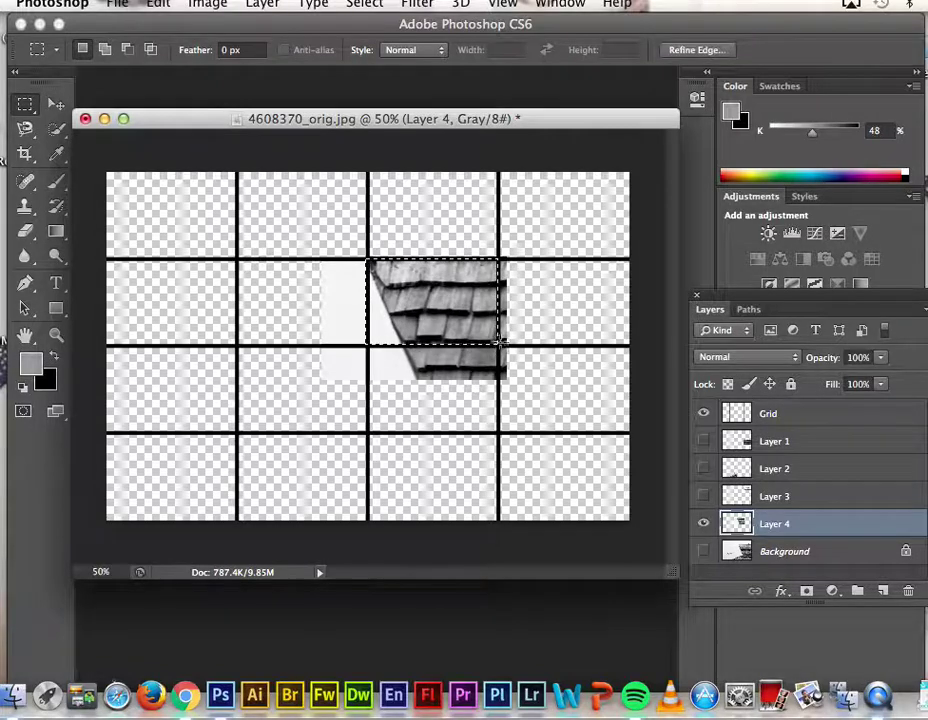
Step: Invert the selection and delete Layer 4's shingle overflow outside its cell, then deselect
click(382, 5)
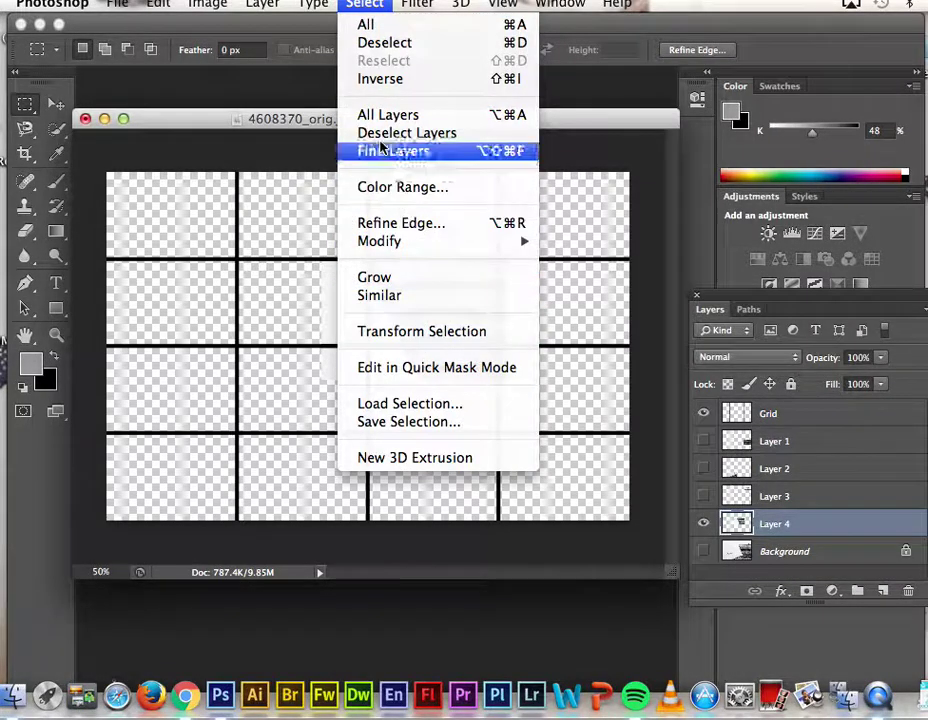
click(382, 78)
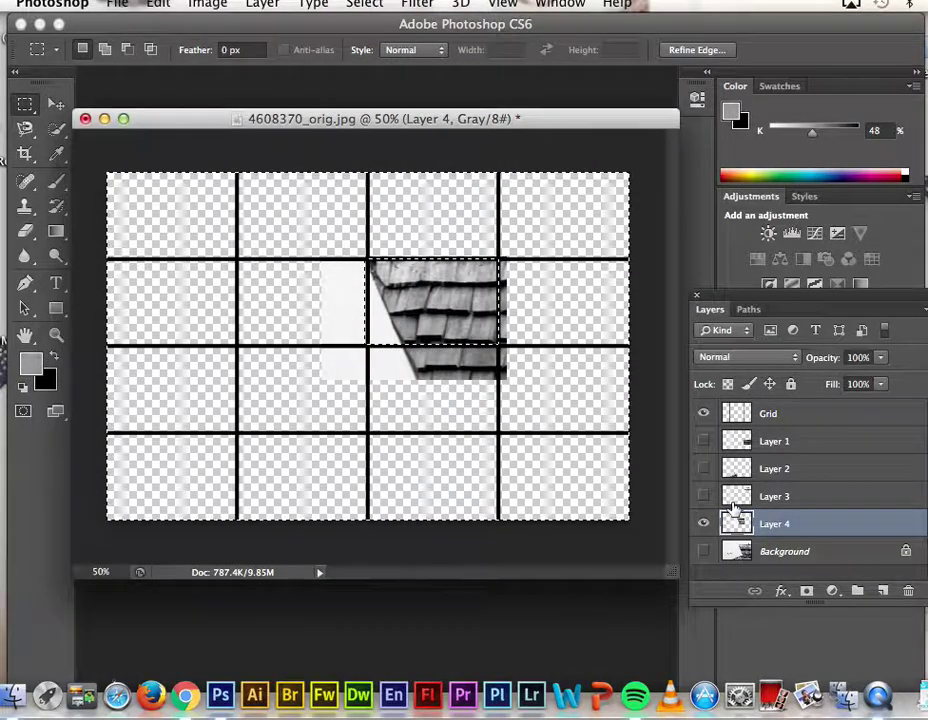
key(Delete)
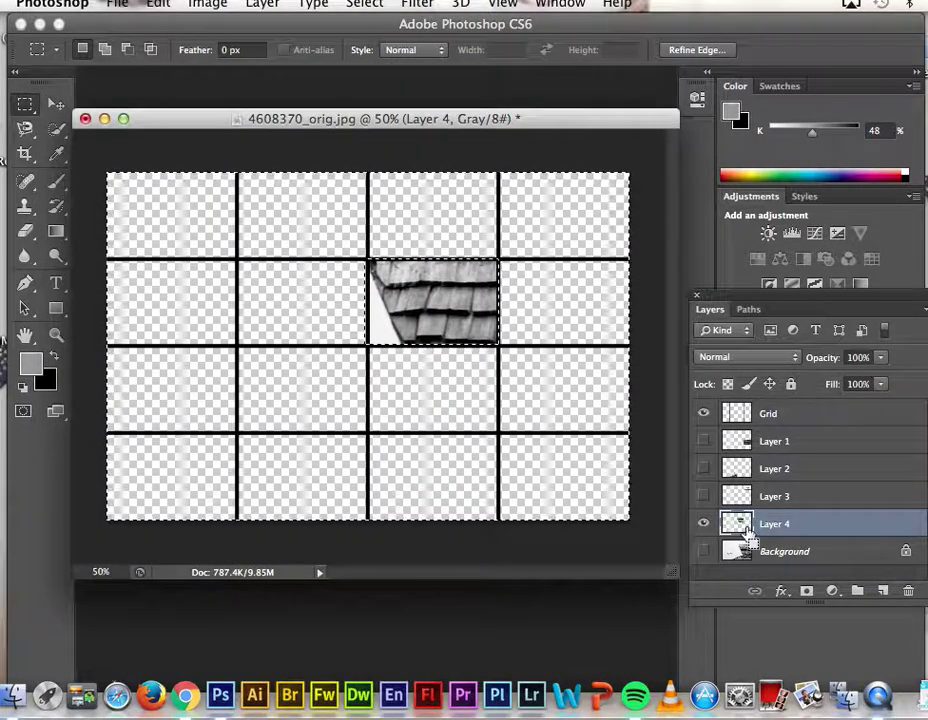
key(super+d)
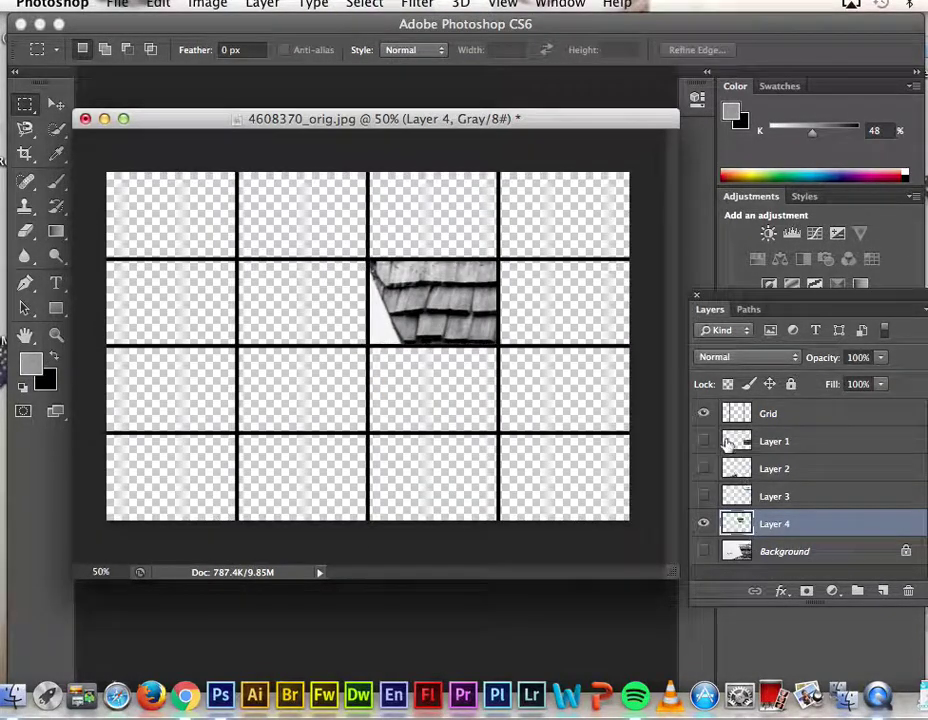
Step: Make Layers 3, 2, 1 and the Background photo visible again
click(704, 497)
click(704, 469)
click(704, 441)
click(705, 551)
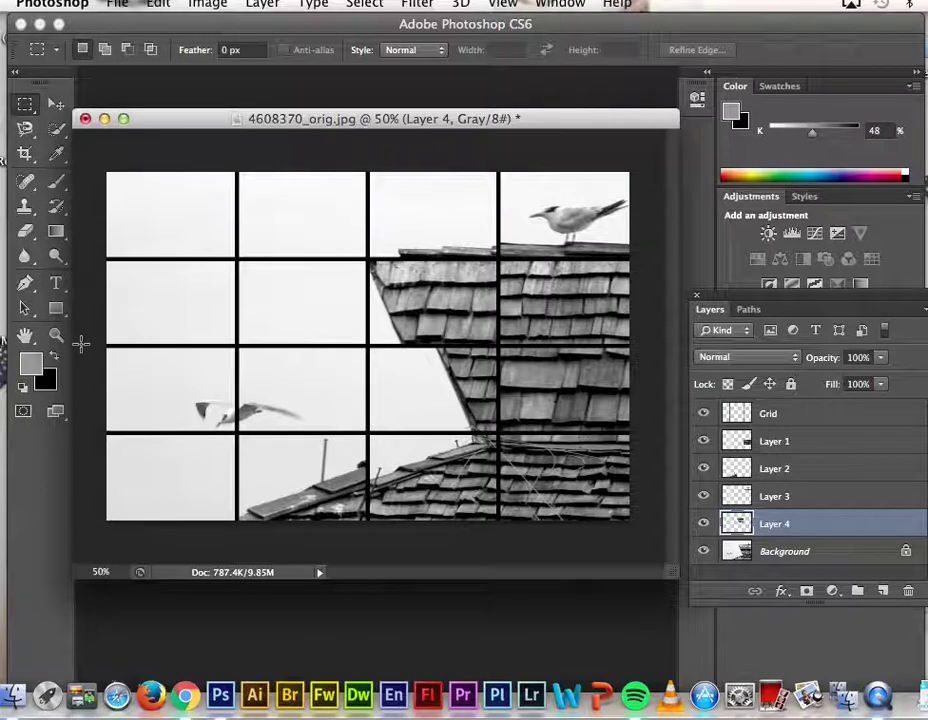
Step: Copy the flying-gull cell from Background onto new Layer 5 and hide Layers 1–4 and Background
click(801, 556)
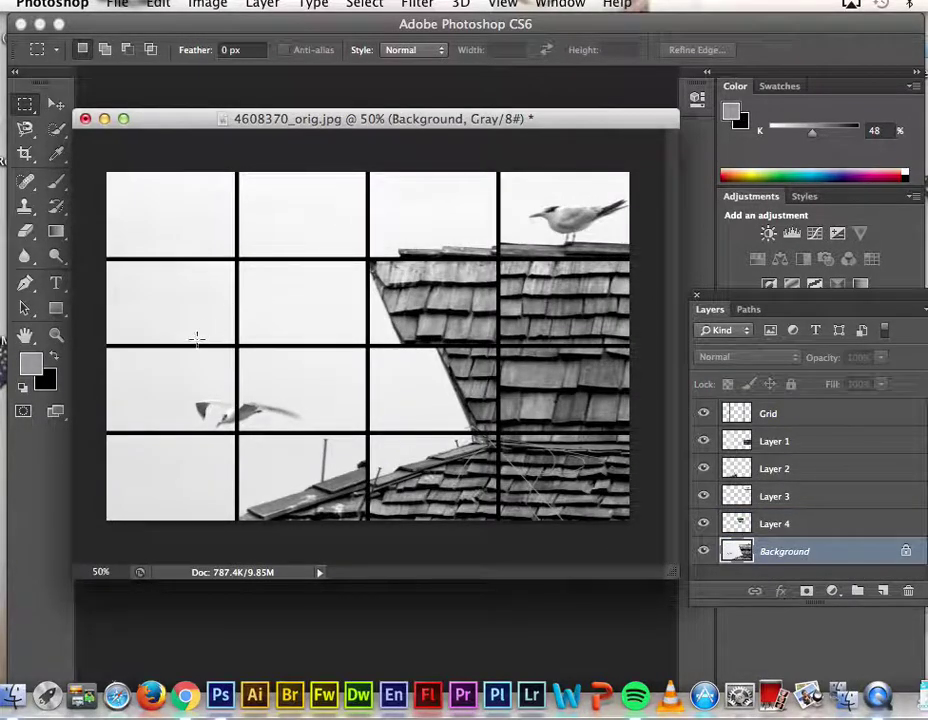
drag(106, 346, 236, 433)
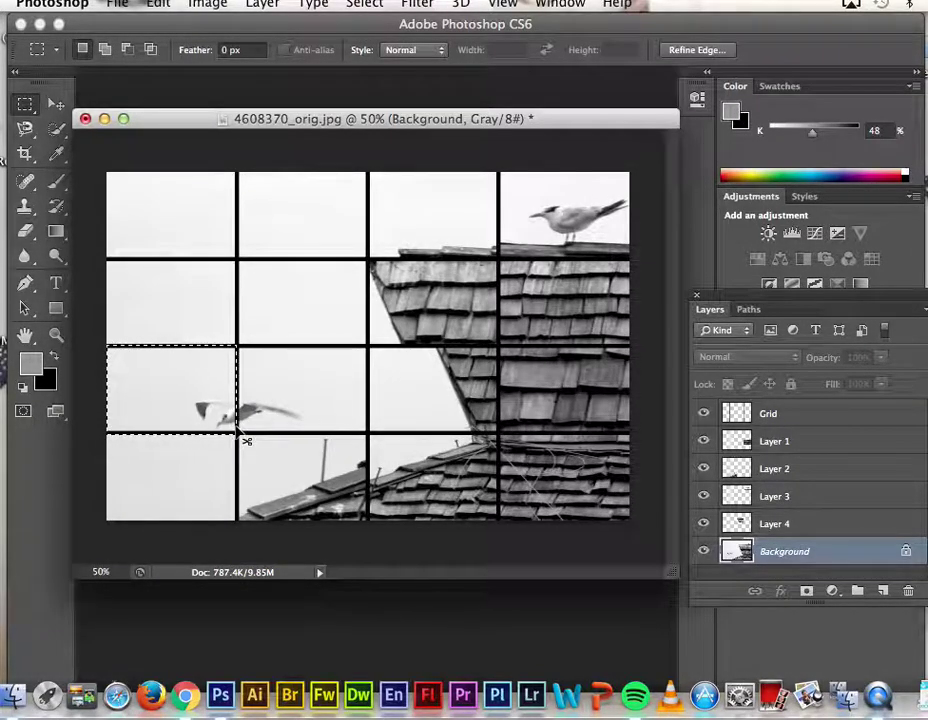
key(super+j)
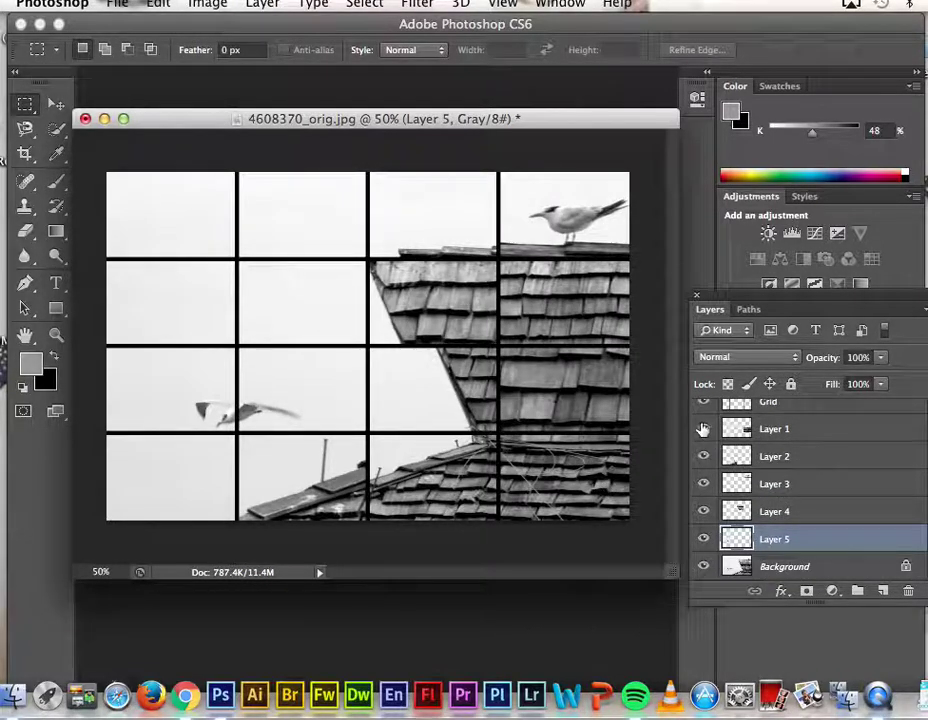
click(703, 428)
click(703, 456)
click(703, 483)
click(703, 511)
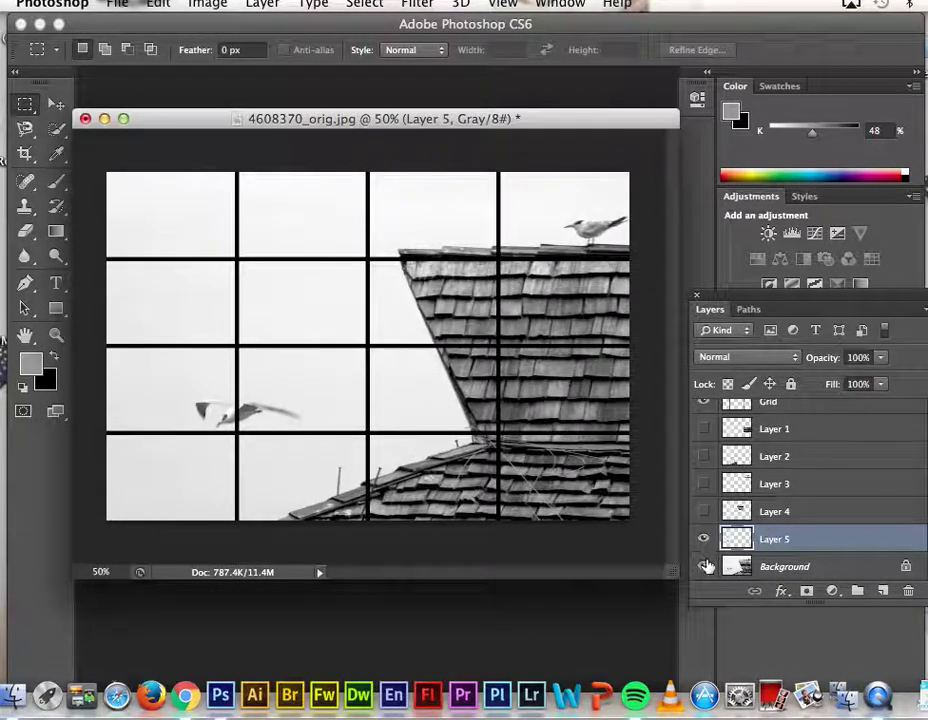
click(703, 566)
Step: Scale the gull copy to about 171% and move it left into the first column
key(super+t)
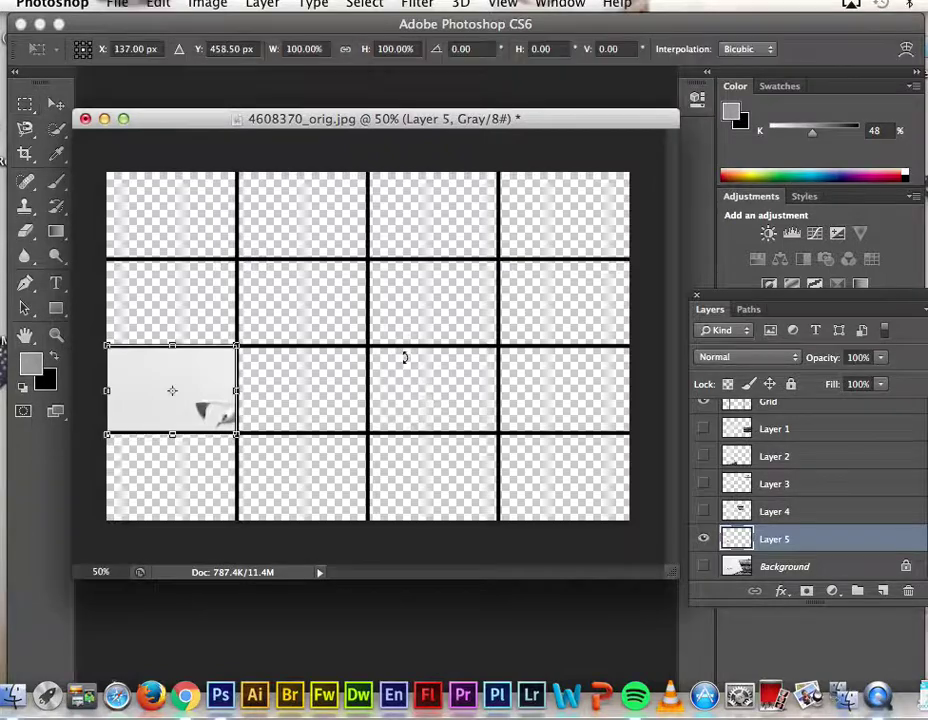
drag(236, 345, 341, 304)
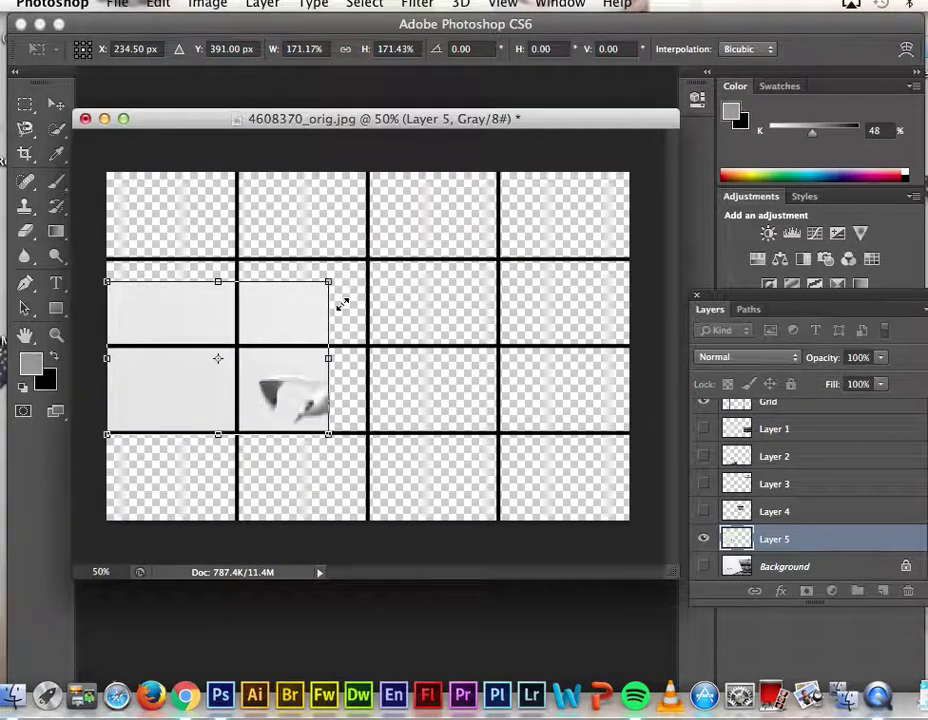
key(Return)
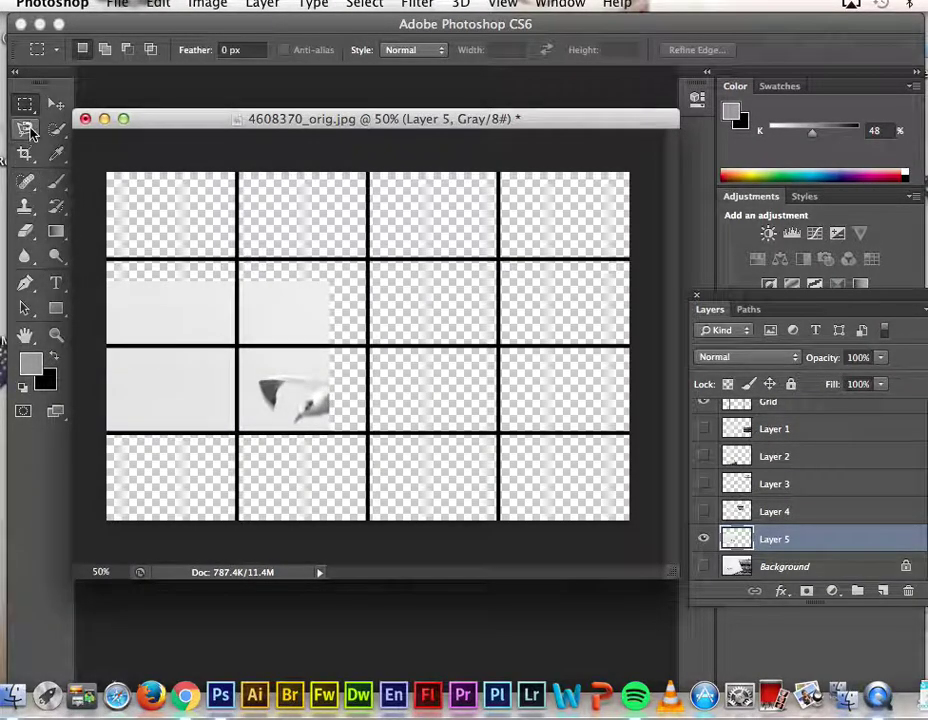
click(57, 104)
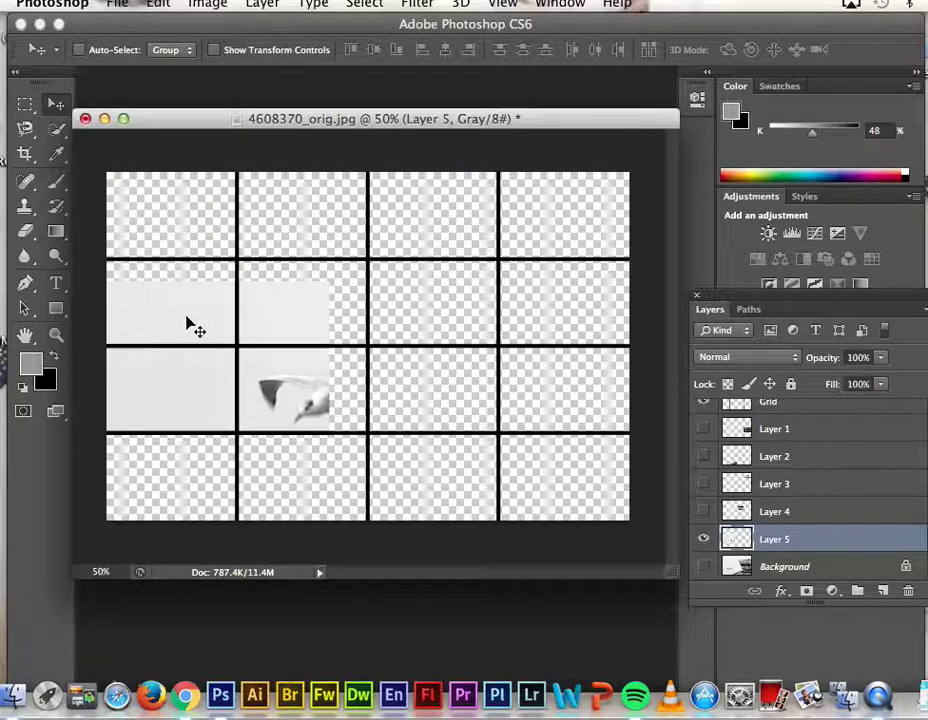
drag(190, 387, 104, 390)
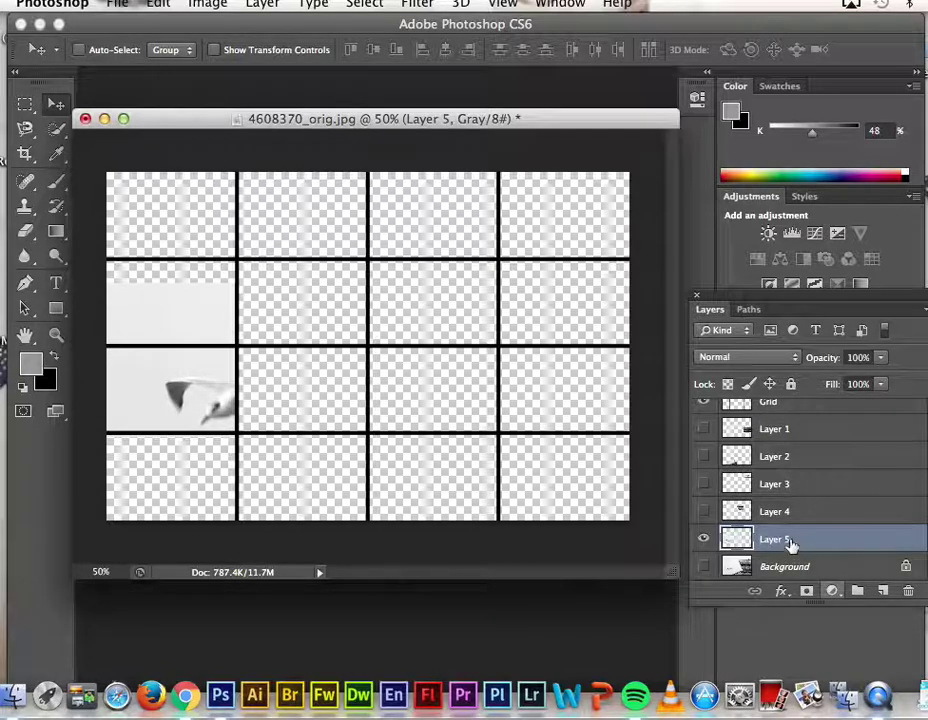
Step: Align the gull copy against the visible photo, hide Background, and marquee the third-row first-column cell
click(705, 567)
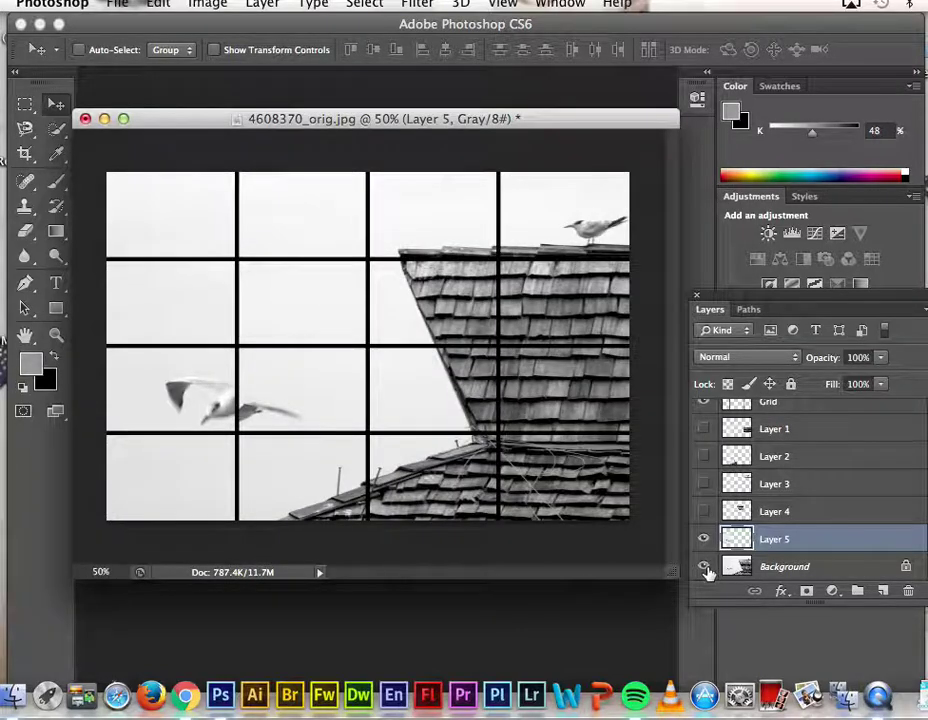
mouse_move(201, 395)
mouse_down()
mouse_move(186, 403)
mouse_move(198, 406)
mouse_move(200, 396)
mouse_move(199, 406)
mouse_move(197, 396)
mouse_up()
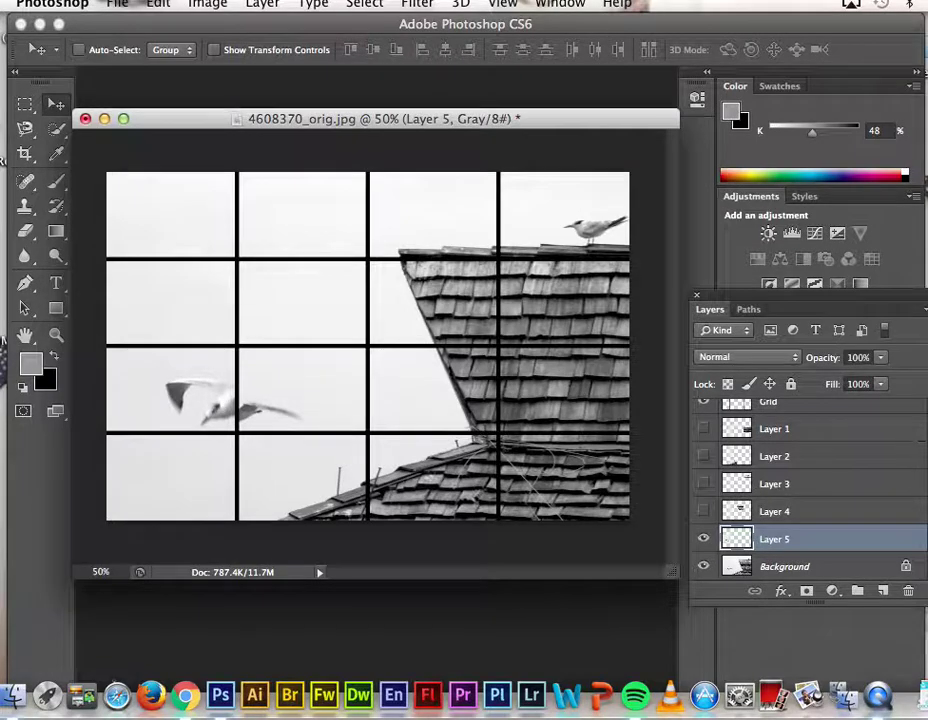
click(704, 566)
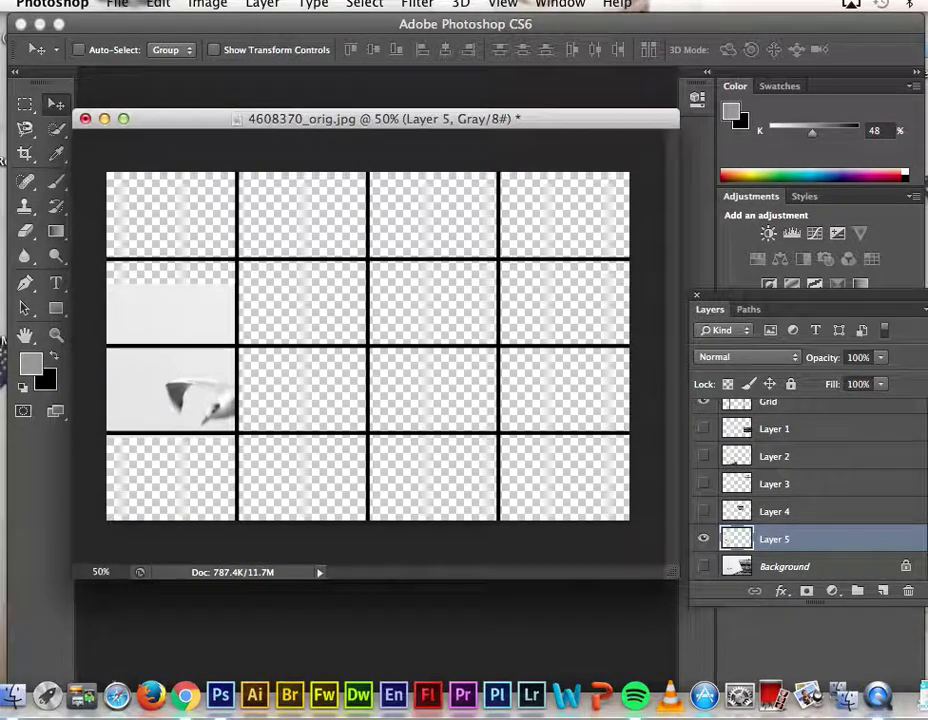
click(27, 106)
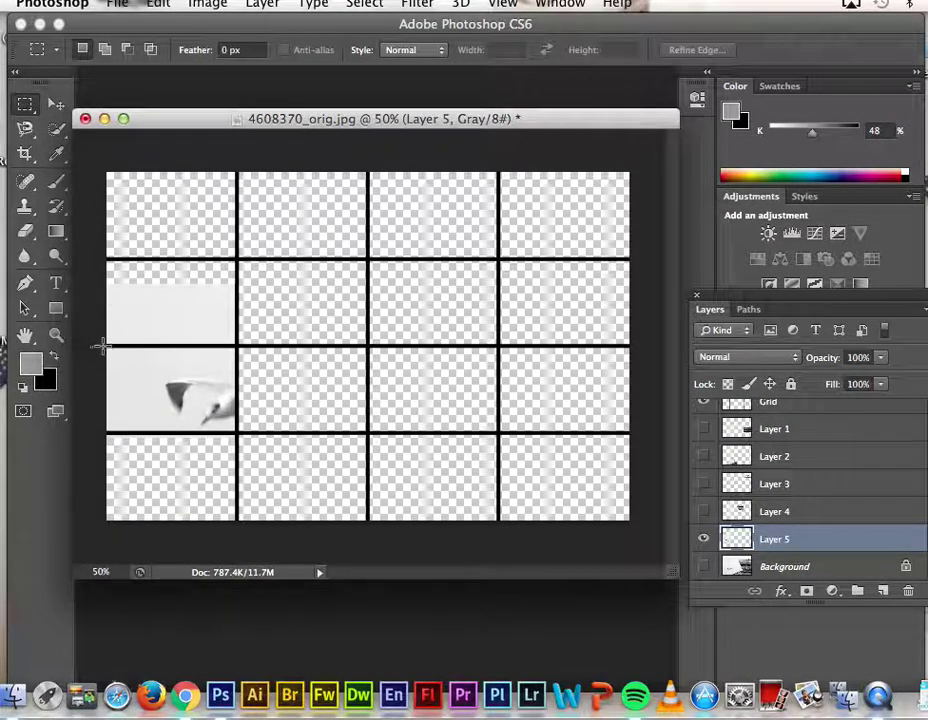
drag(104, 346, 237, 432)
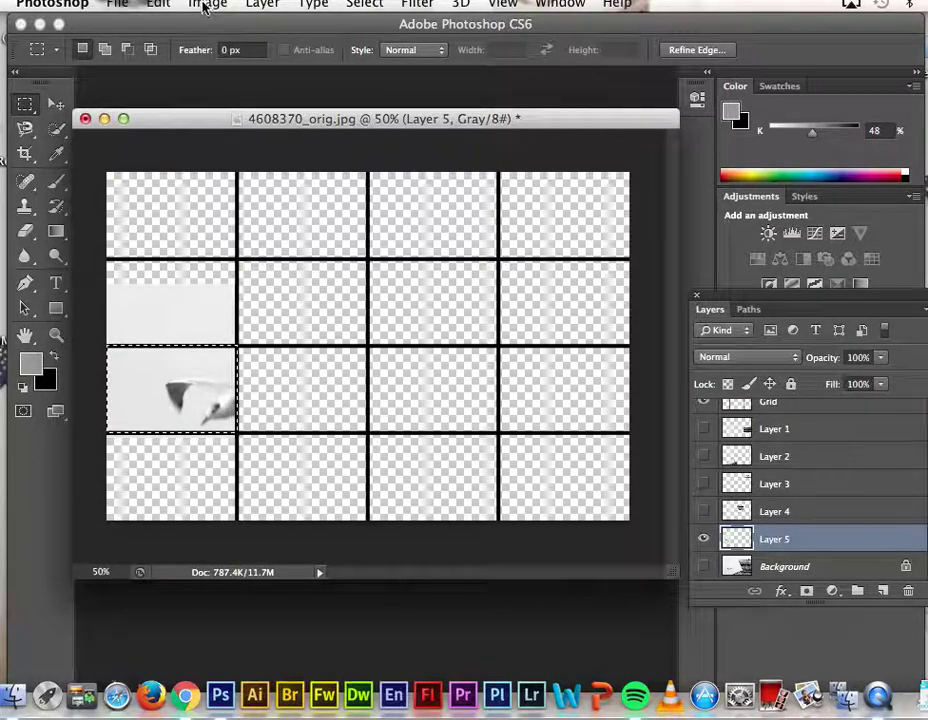
Step: Invert the selection and delete the gull copy's overflow outside its cell
click(364, 5)
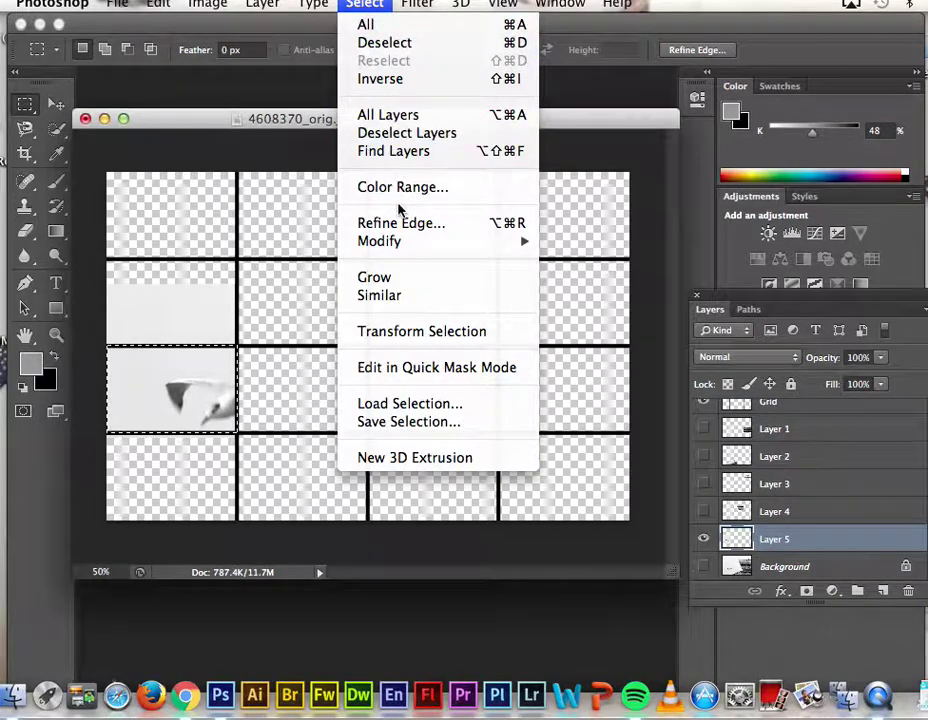
click(399, 84)
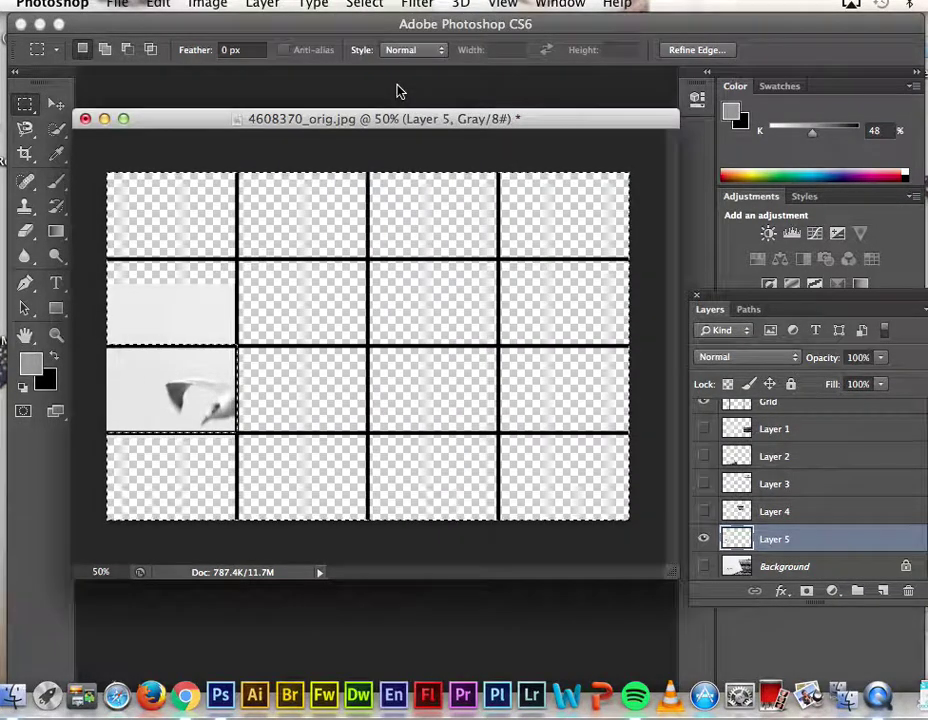
key(Delete)
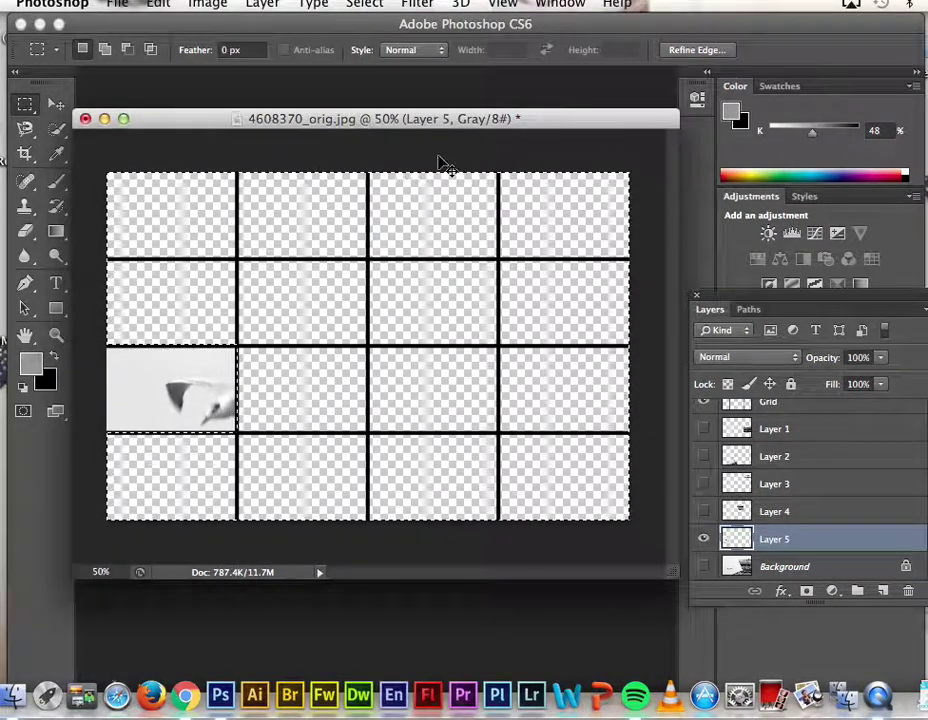
Step: Make Layers 1–4 and the Background photo visible again to show the full composite
click(703, 428)
click(703, 456)
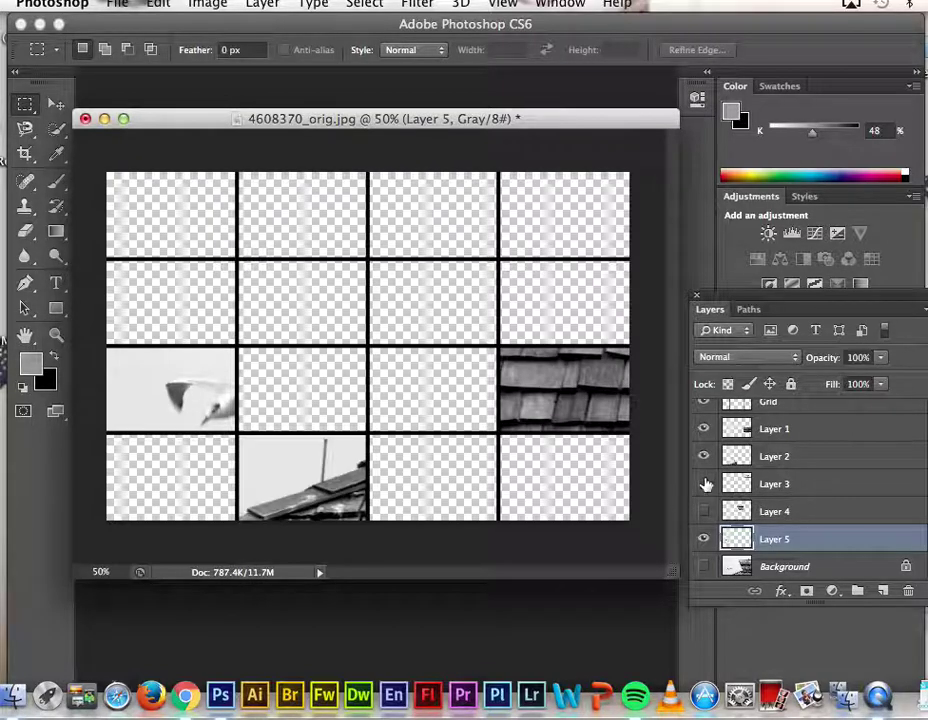
click(703, 483)
click(703, 511)
click(704, 566)
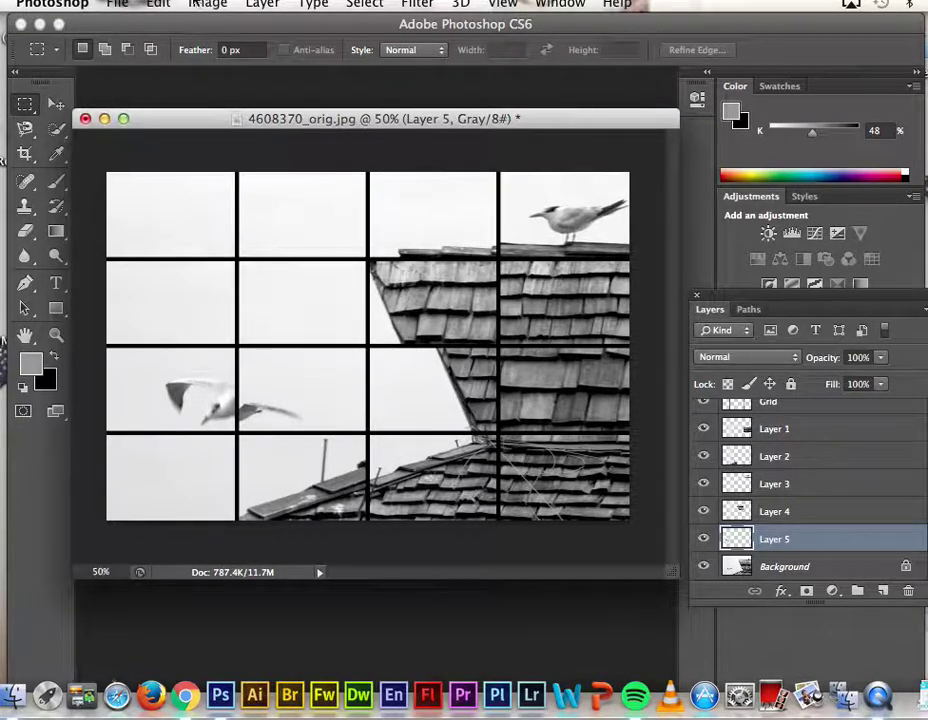
drag(269, 124, 288, 118)
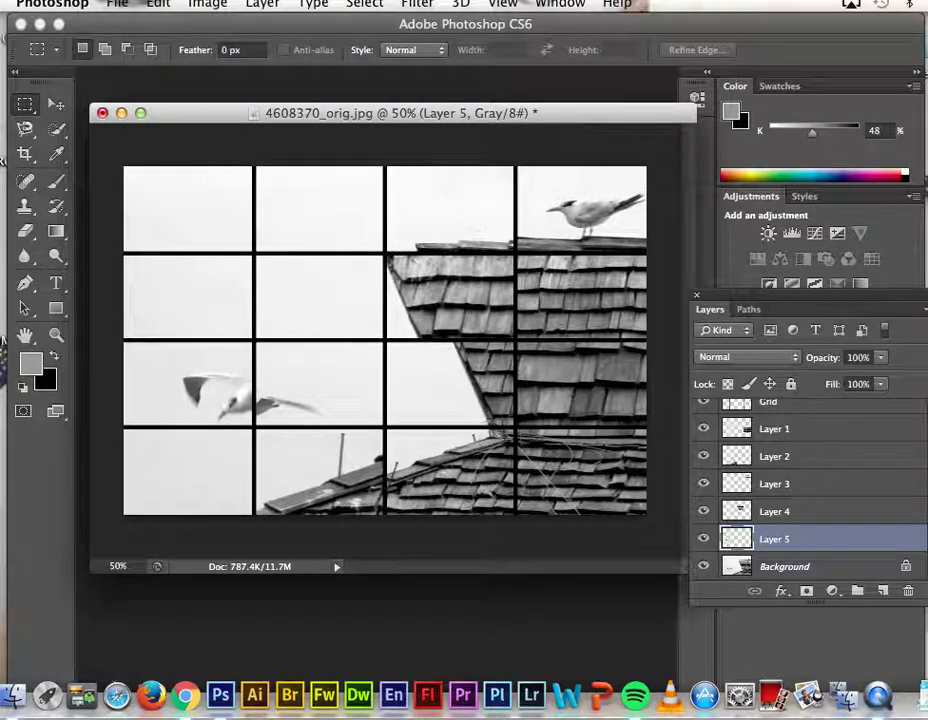
Step: Activate the Grid layer and load its line pixels as a selection via its thumbnail
scroll(889, 460, up, 1)
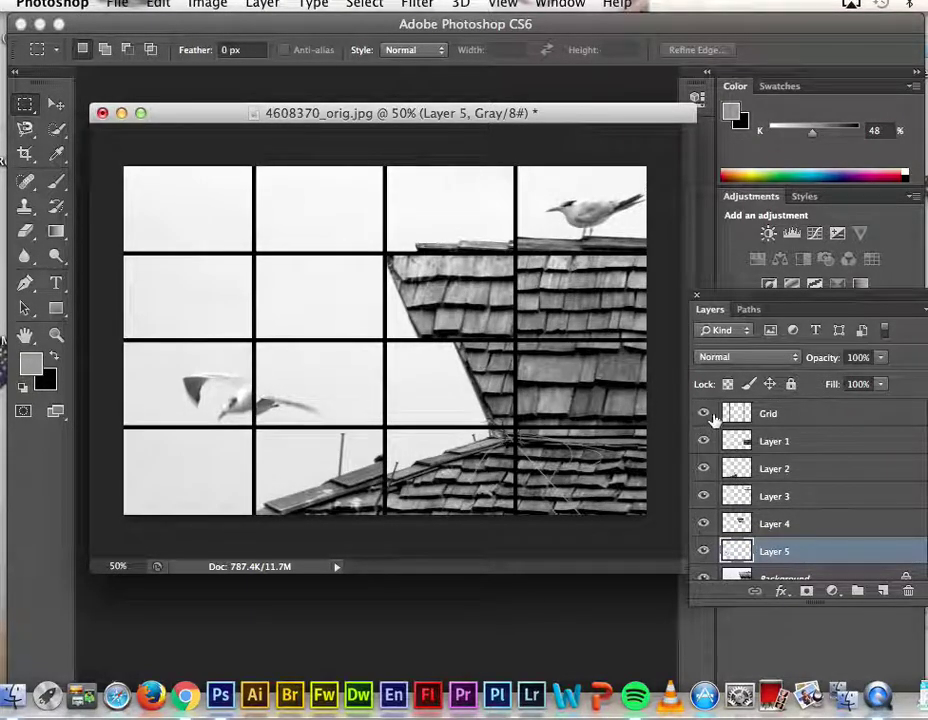
click(713, 416)
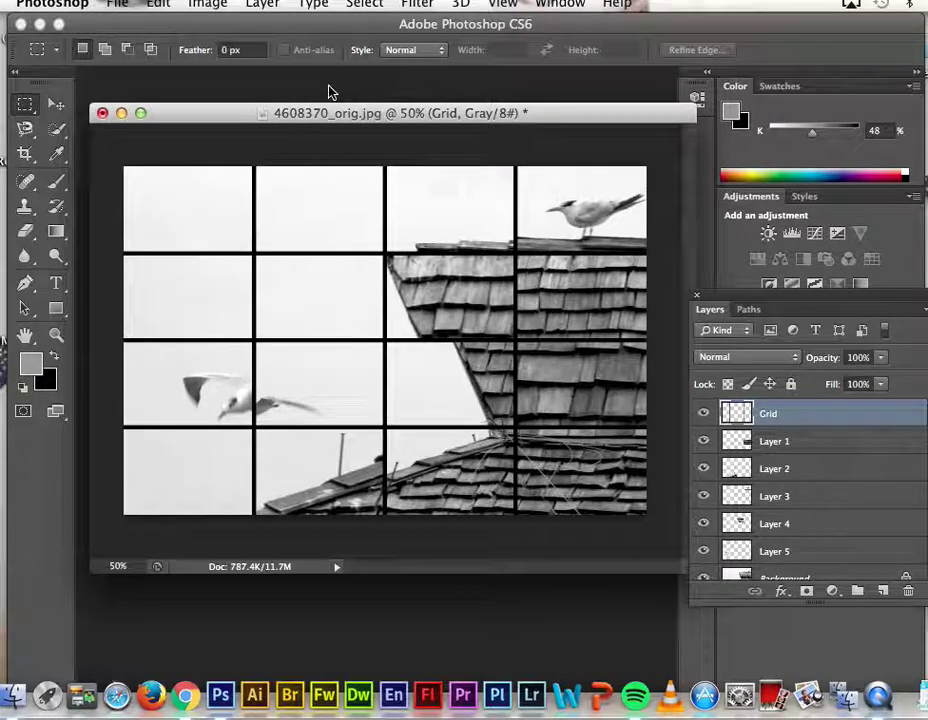
super+click(736, 413)
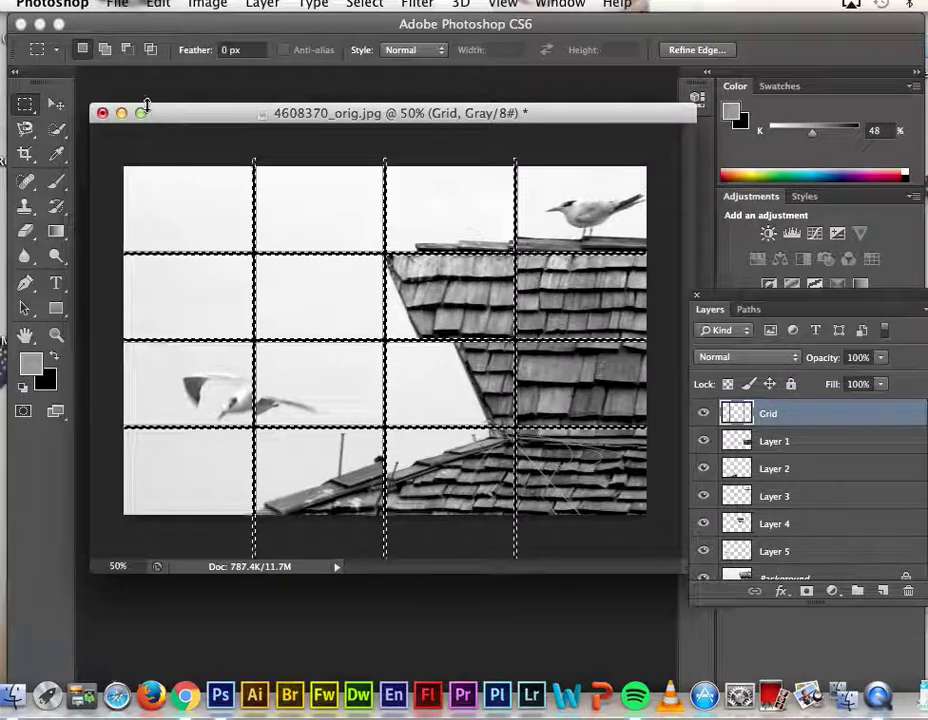
Step: Fill the grid-line selection with 50% Gray using Edit > Fill, then deselect
click(163, 8)
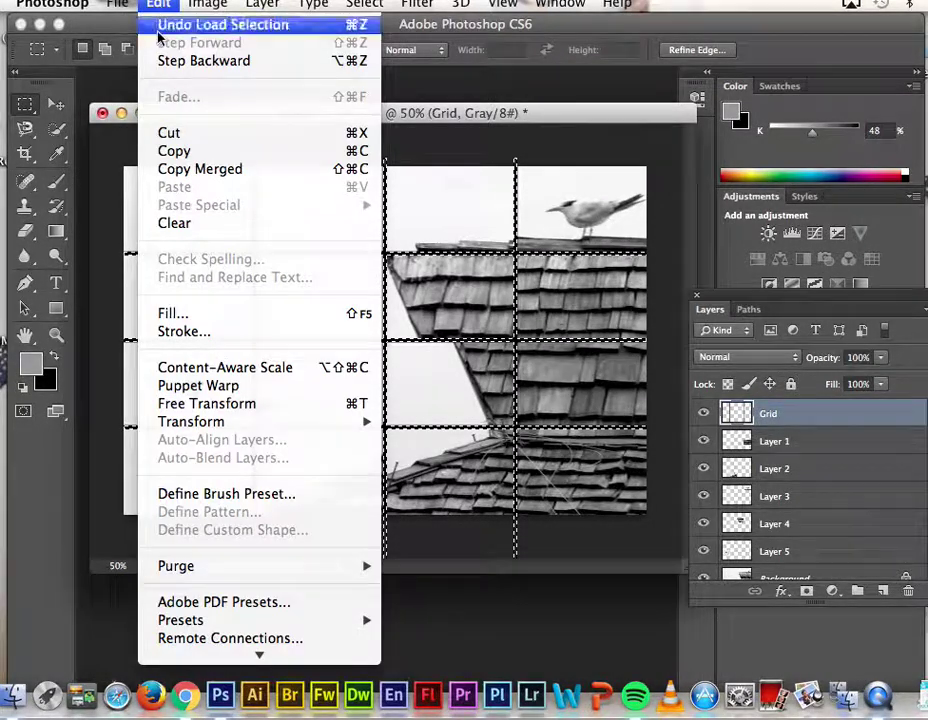
click(195, 316)
click(543, 243)
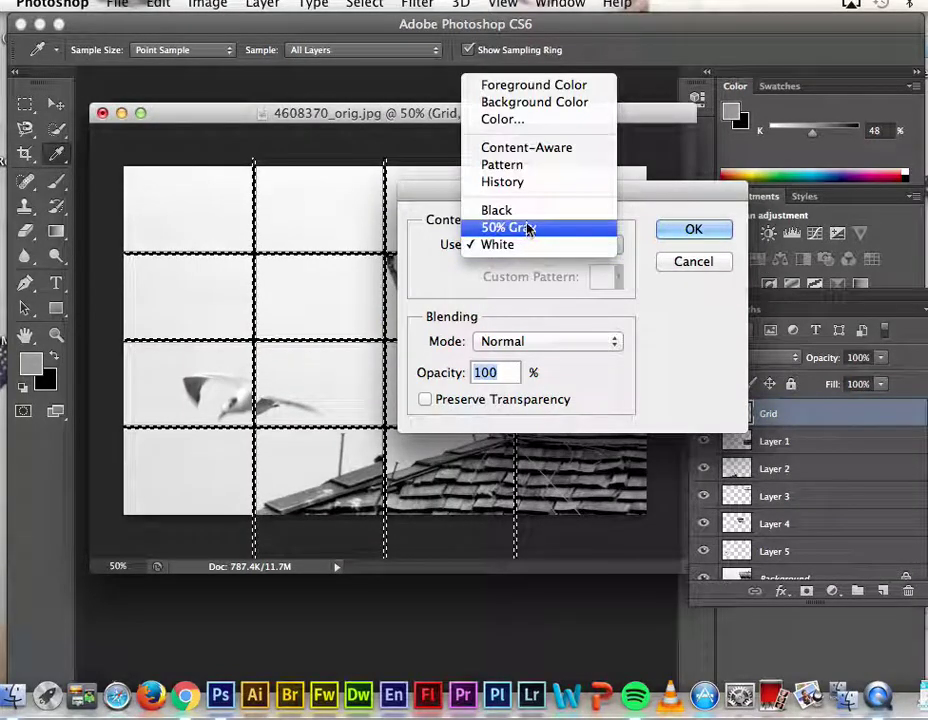
click(525, 230)
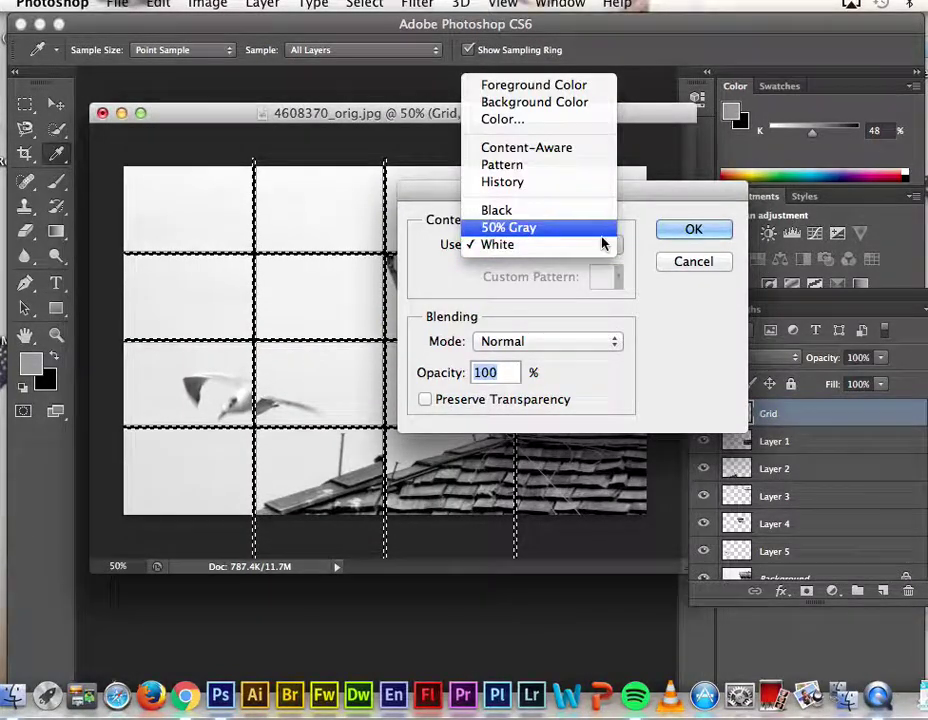
click(694, 230)
key(m)
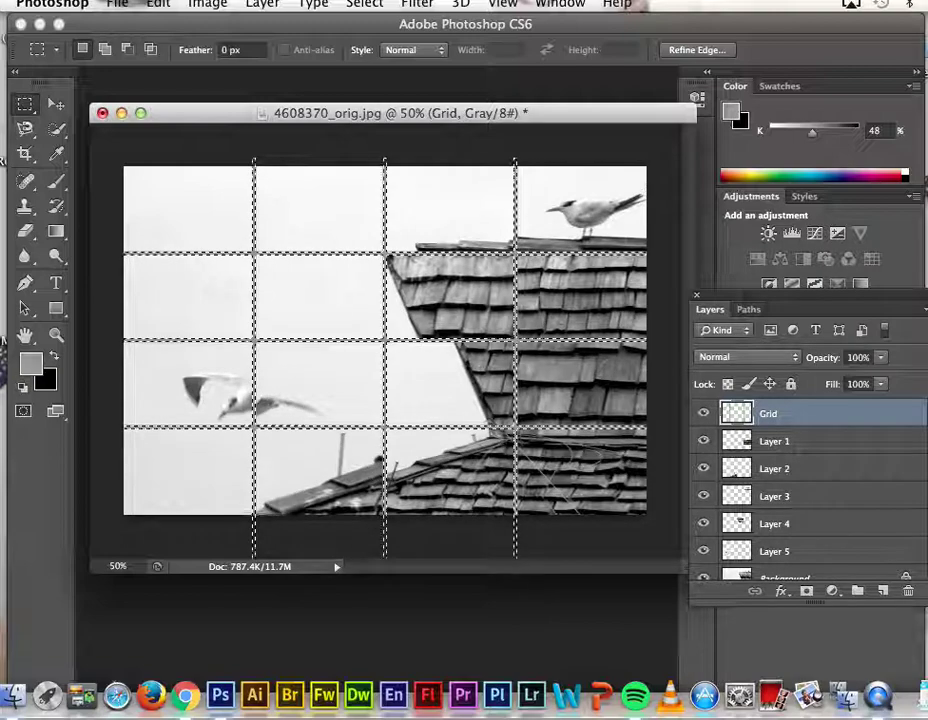
key(super+d)
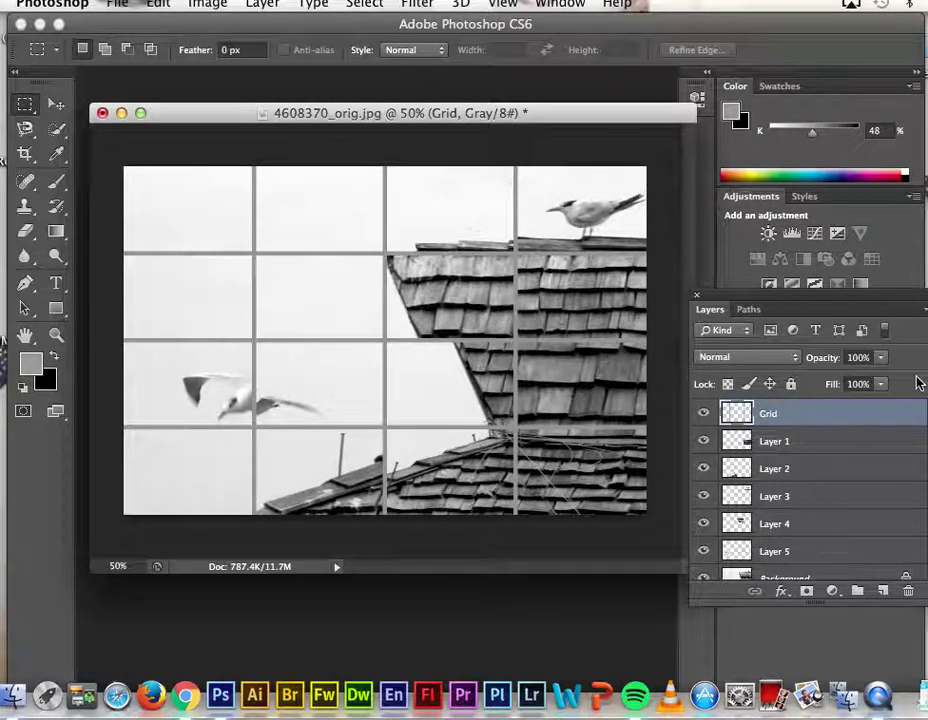